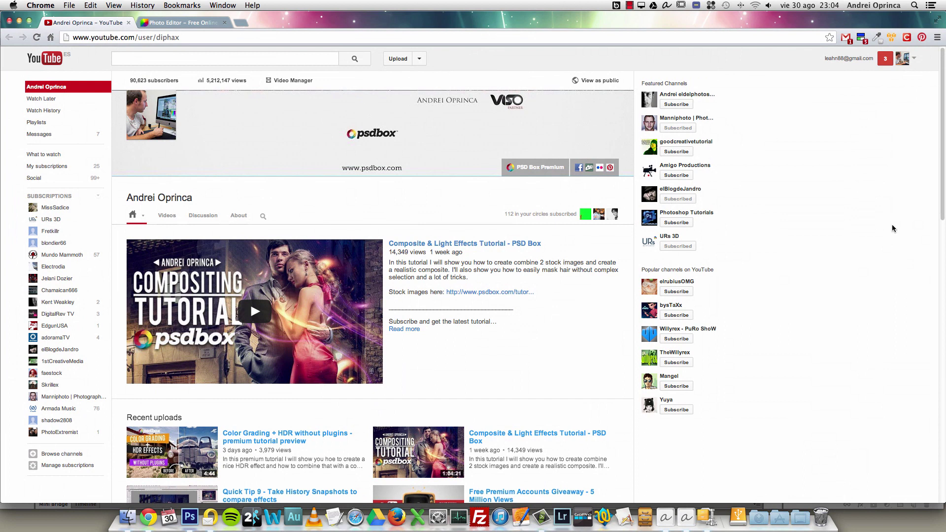
left_click(177, 20)
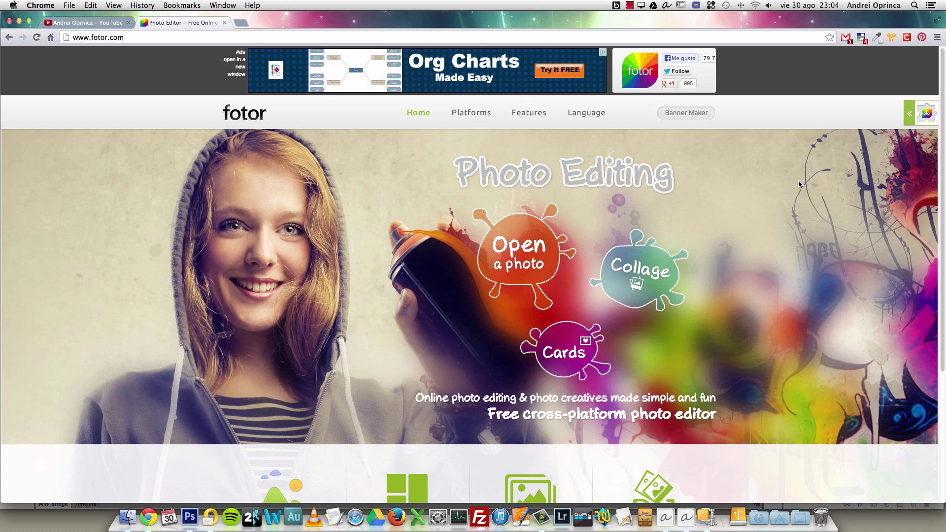
scroll(789, 188, "down", 4)
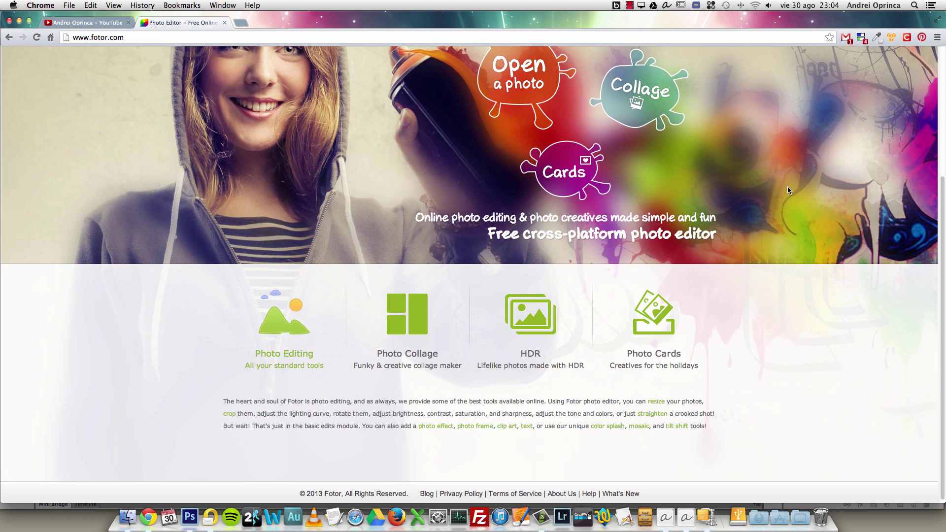
scroll(787, 190, "up", 4)
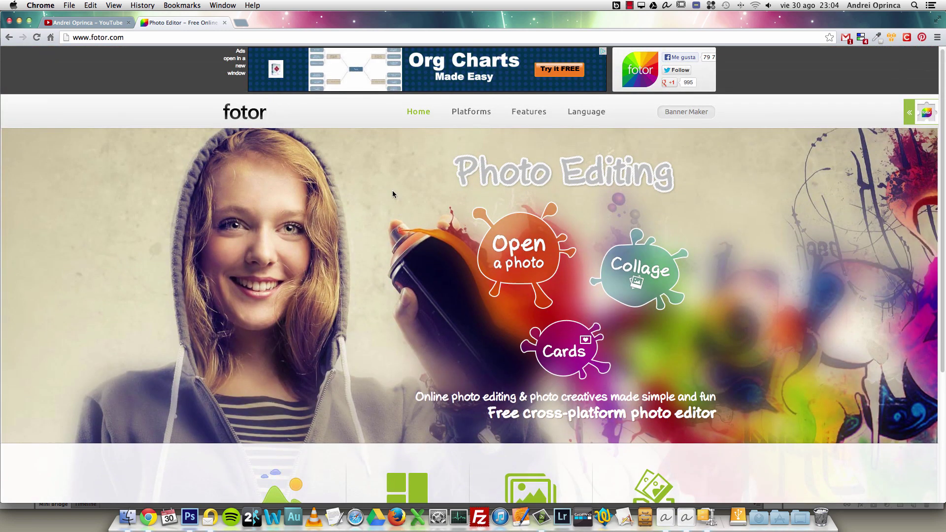
left_click(81, 38)
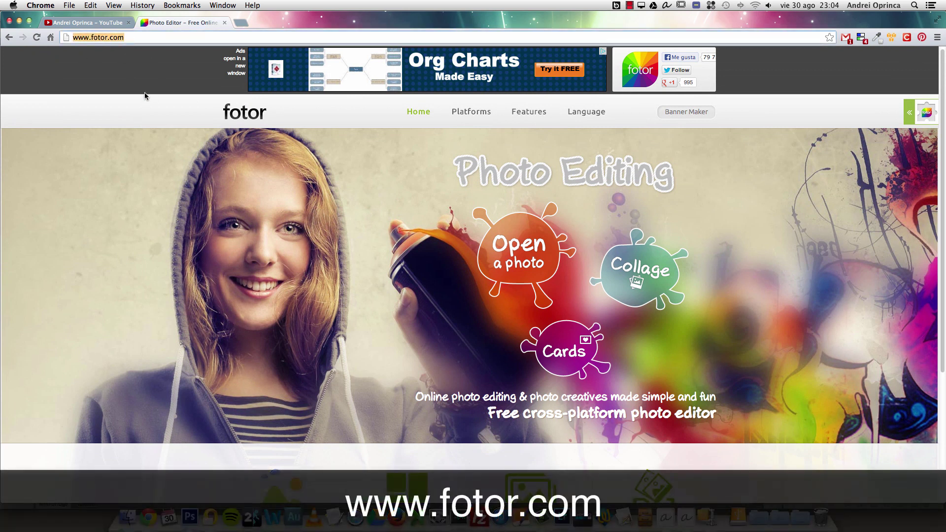
left_click(168, 113)
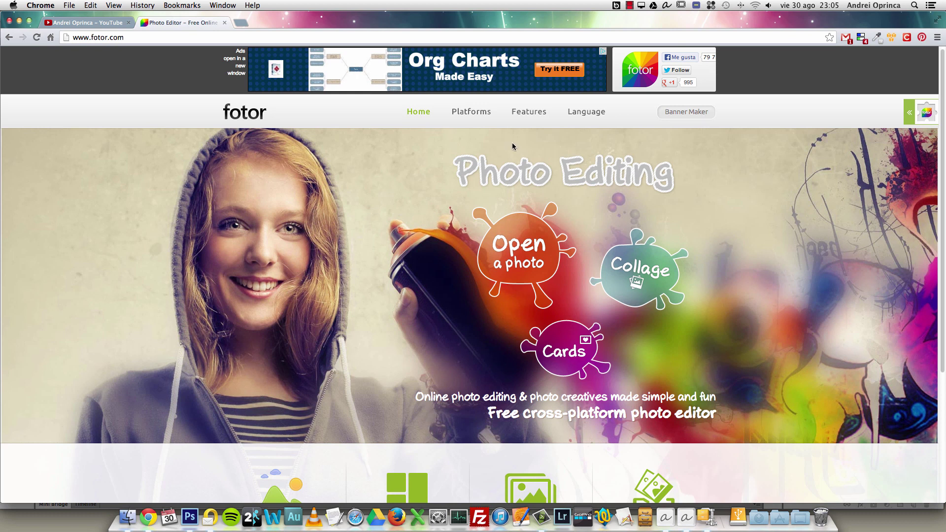
Look over the home page again, expand the Fotor Extension offer for Chrome, and collapse it
mouse_move(476, 119)
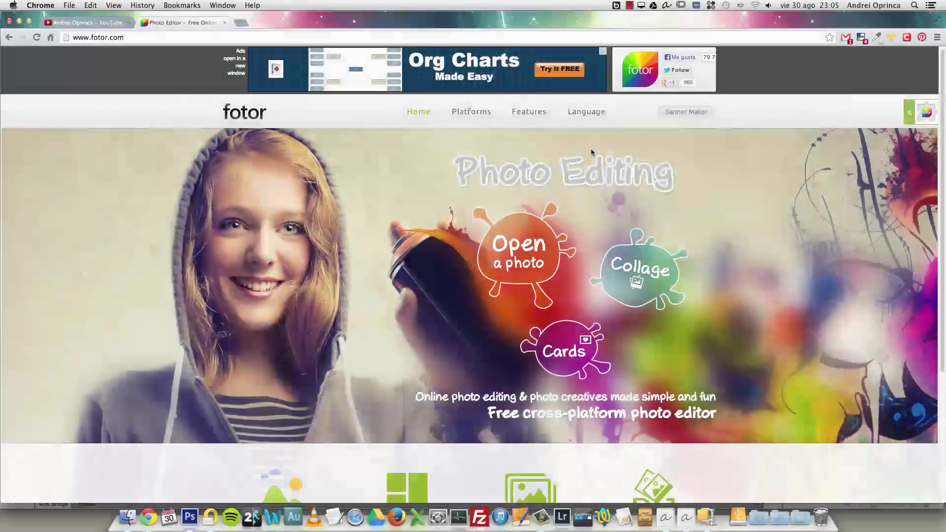
scroll(567, 160, "down", 4)
scroll(570, 161, "up", 4)
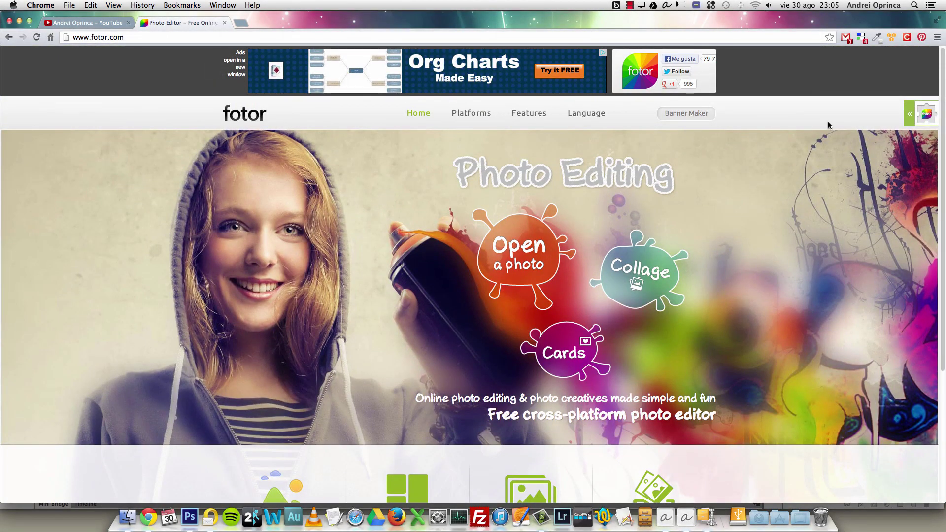
left_click(913, 116)
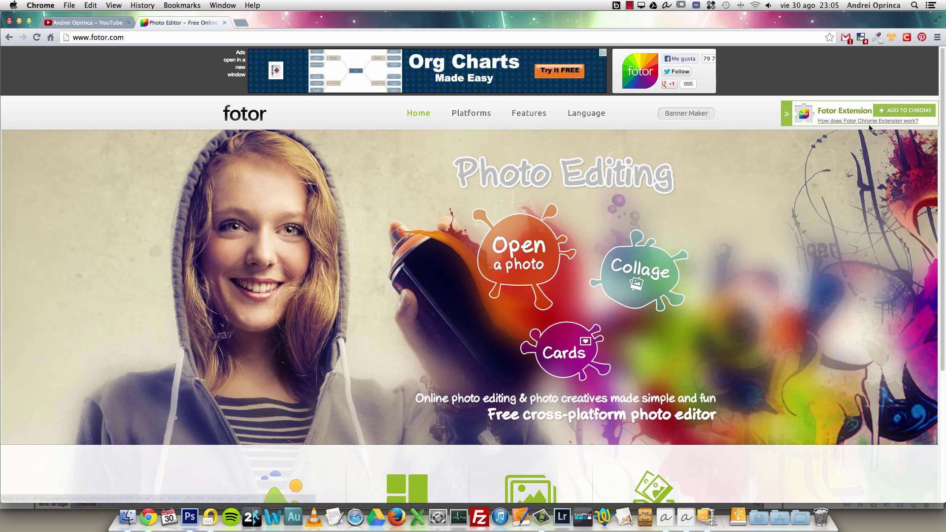
left_click(787, 117)
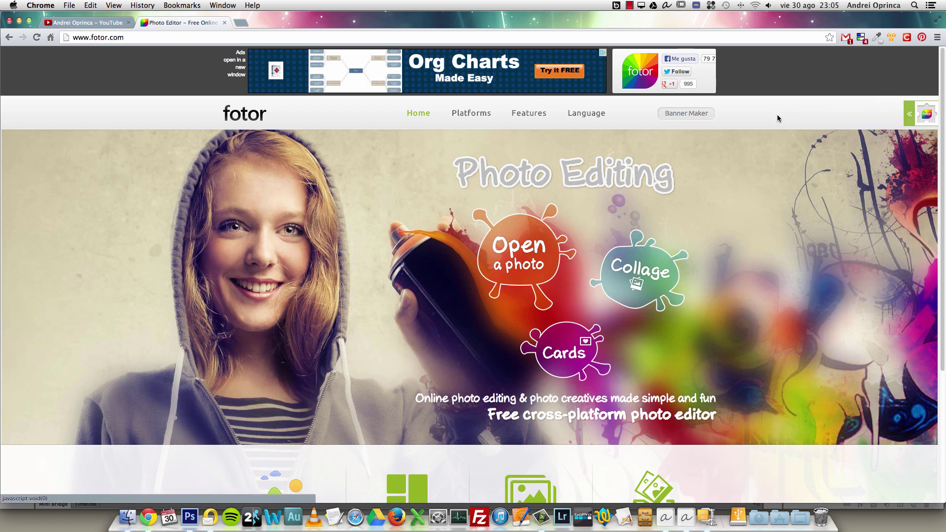
Open the Banner Maker and start a blank 728 x 90 banner from scratch
left_click(684, 114)
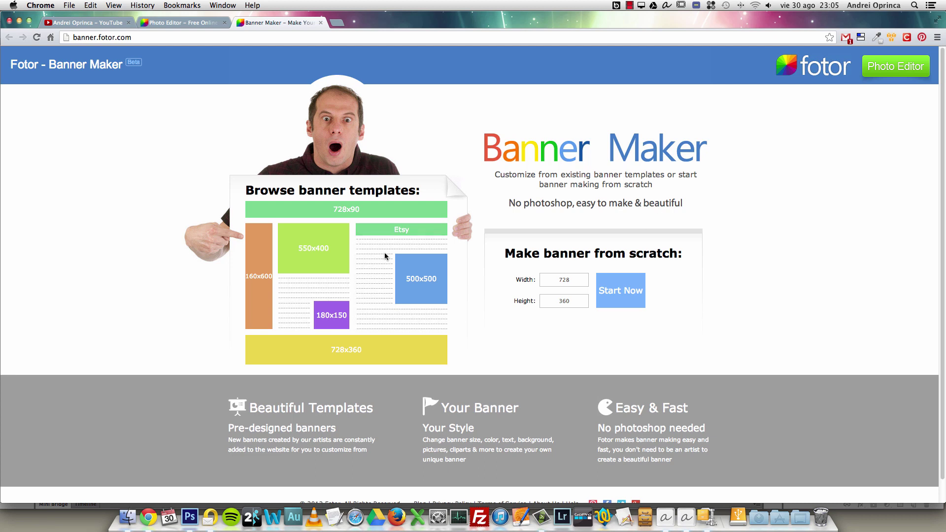
double_click(575, 277)
left_click(579, 303)
left_click_drag(581, 301, 525, 298)
left_click(633, 291)
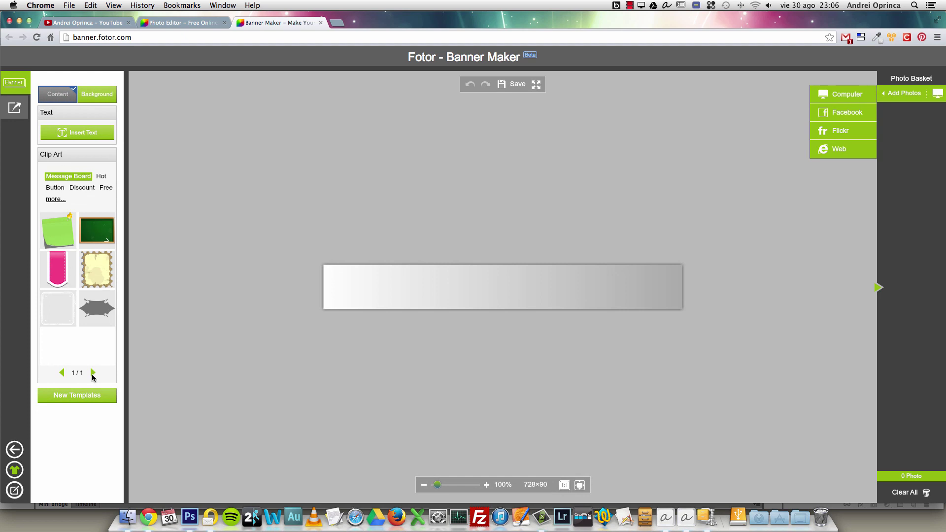
Examine the message board clip art variants and the sources for adding photos to the banner
mouse_move(97, 279)
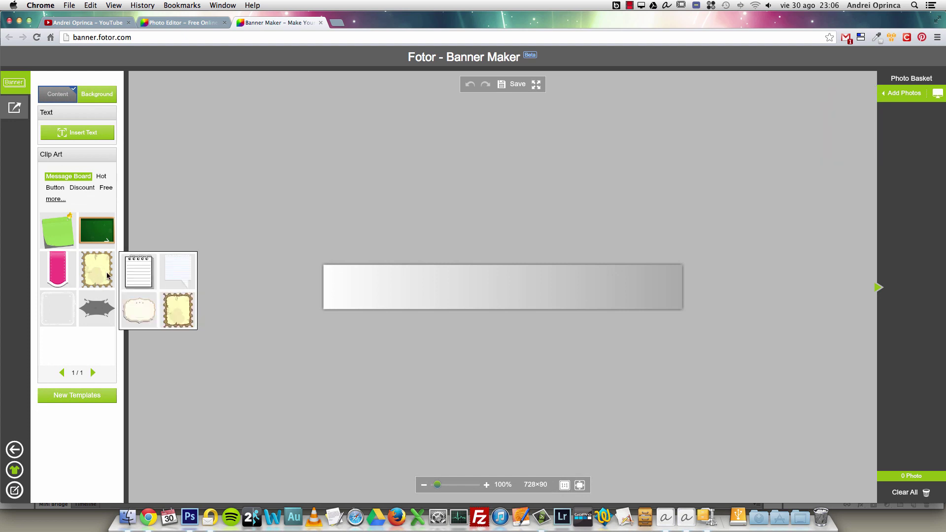
mouse_move(95, 300)
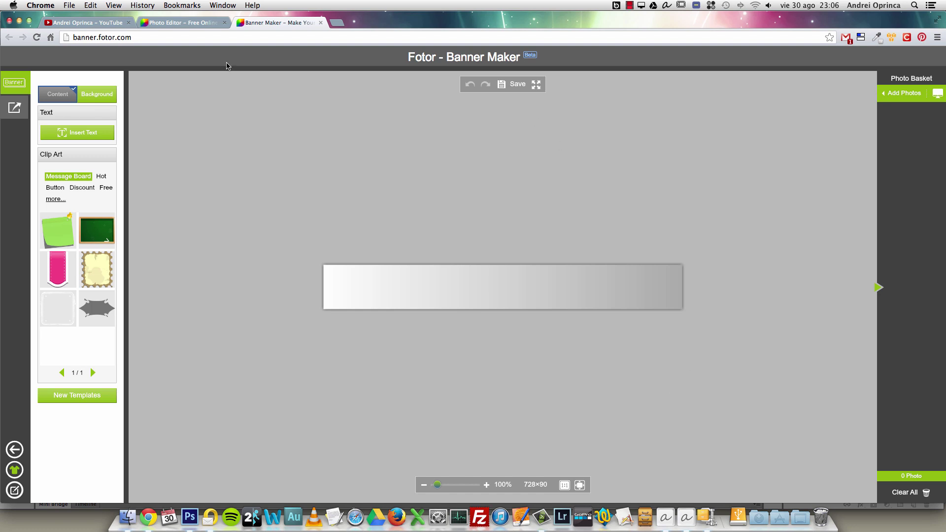
left_click(905, 93)
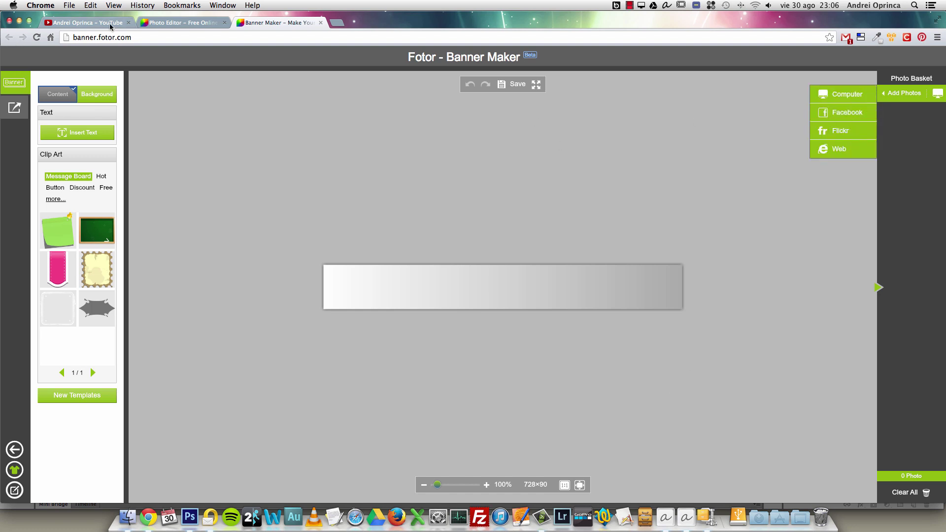
Close the Banner Maker page without saving the banner and return to the Fotor home page
left_click(180, 23)
left_click(315, 24)
left_click(320, 23)
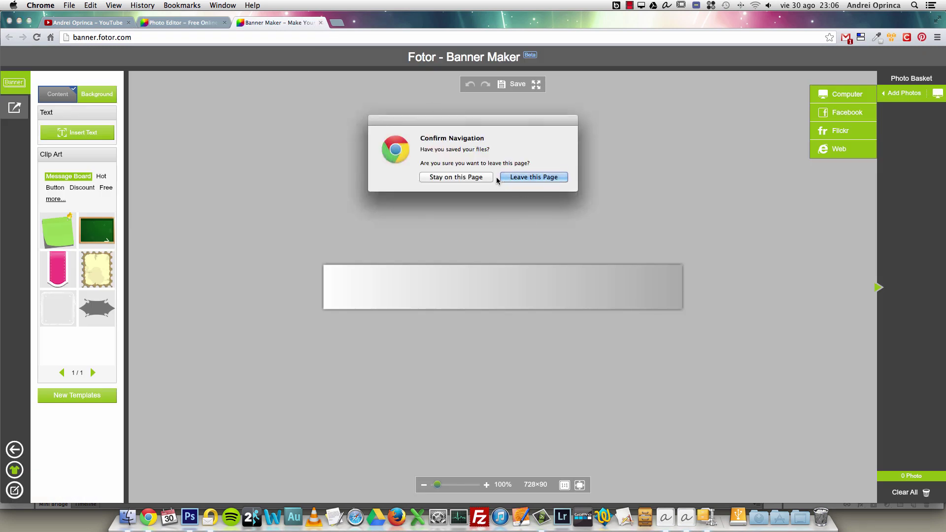
left_click(517, 179)
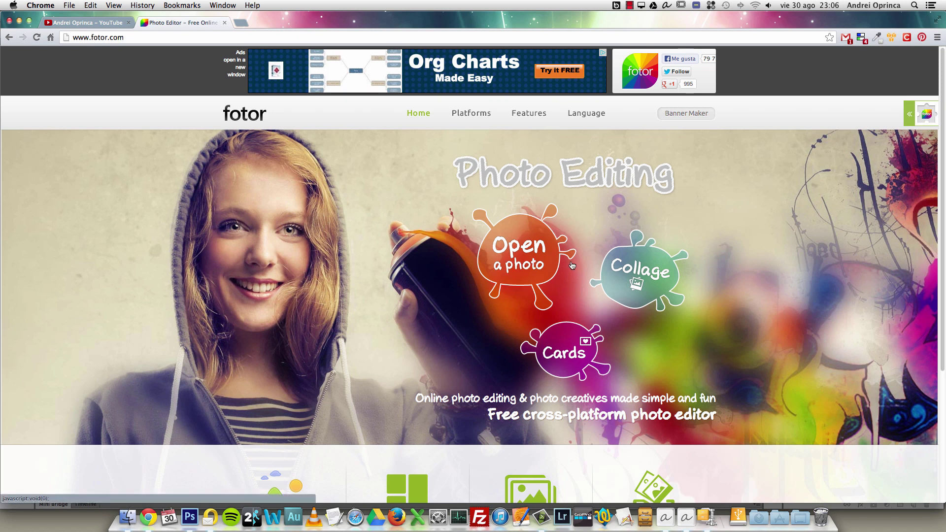
Open the house photo Depositphotos_4018816_original.jpg from the computer in the photo editor
mouse_move(516, 118)
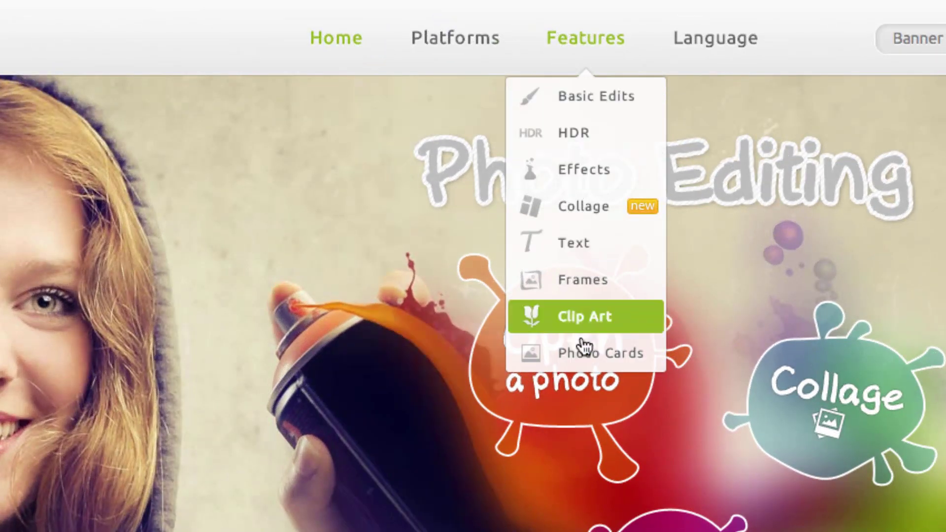
mouse_move(582, 317)
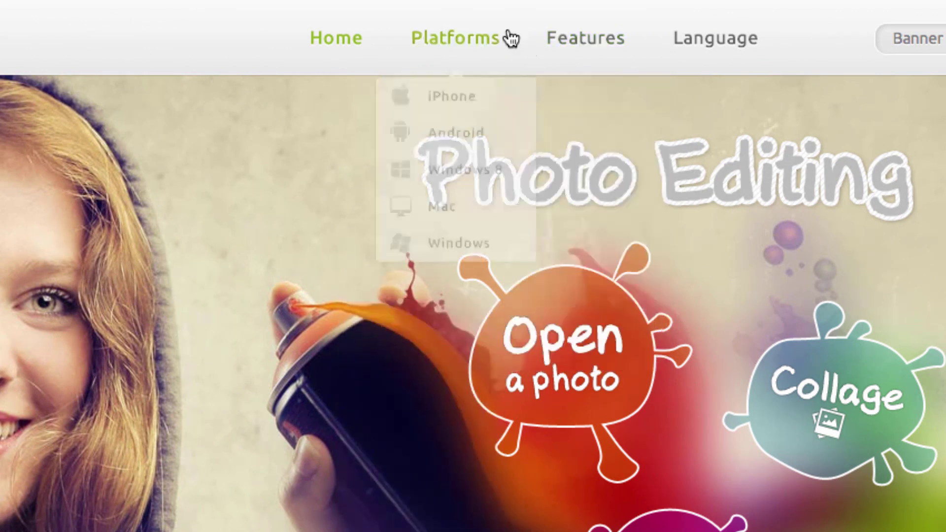
left_click(563, 358)
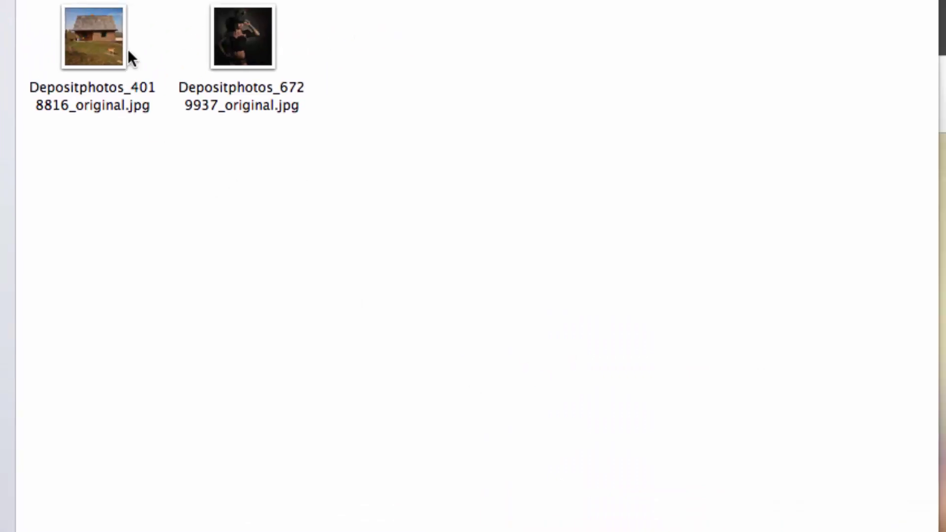
left_click(105, 52)
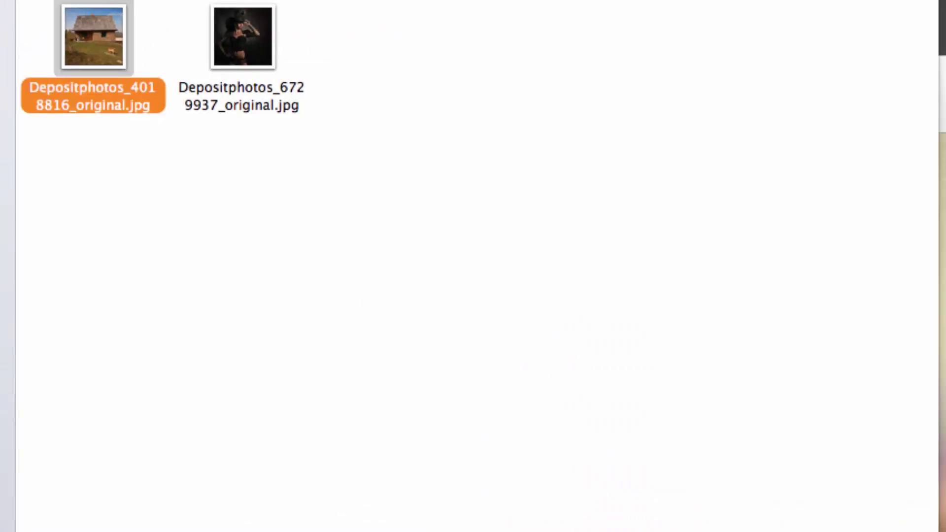
key("Return")
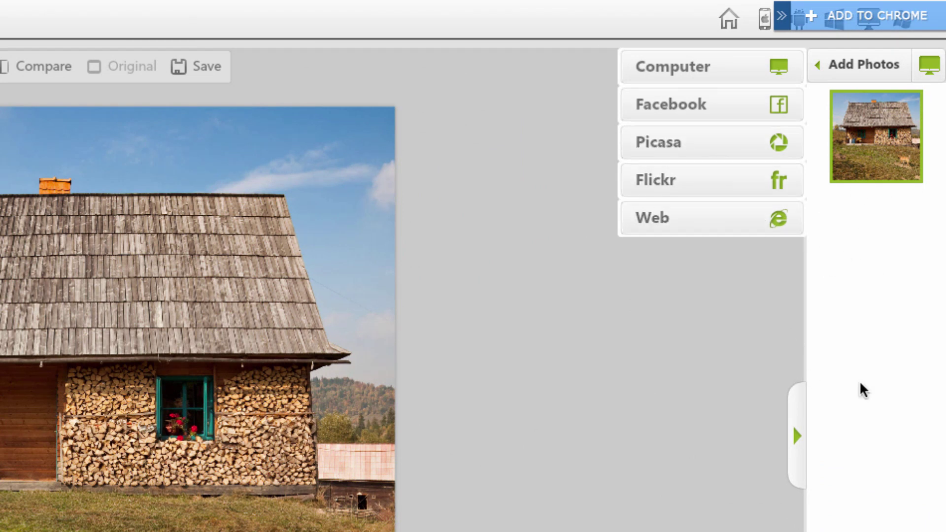
Add Depositphotos_6729937_original.jpg from the computer to the photo list, view it, and switch back to the house photo
left_click(774, 72)
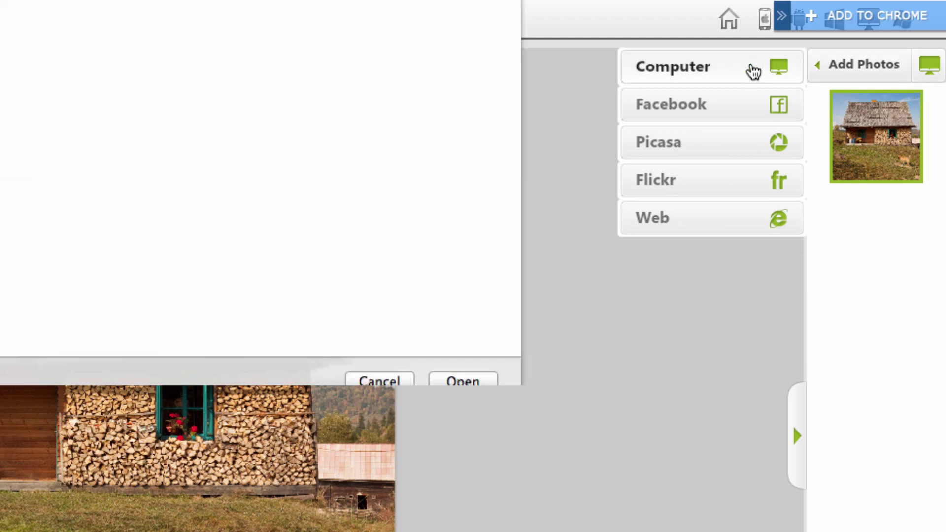
left_click(454, 498)
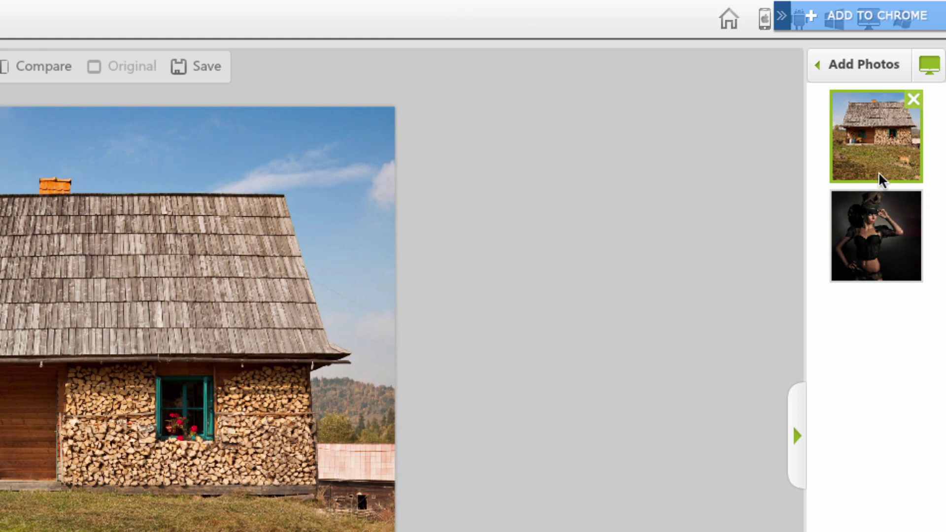
mouse_move(916, 235)
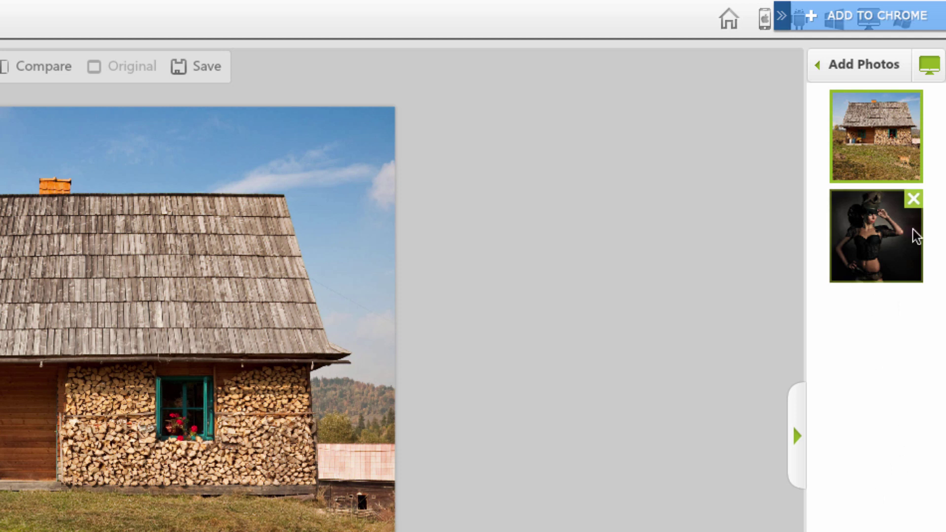
left_click(871, 269)
left_click(867, 159)
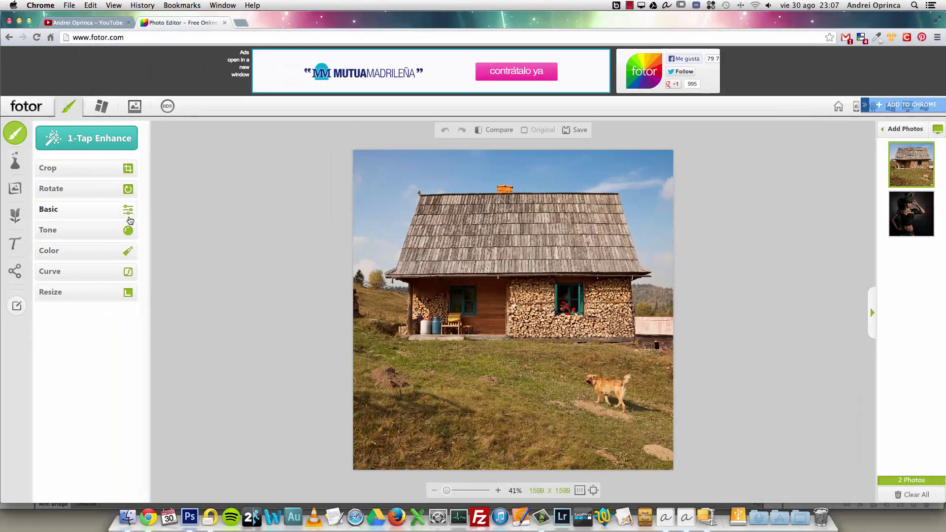
Look at the collage mode and return to photo editing, discarding the collage adjustments
left_click(102, 109)
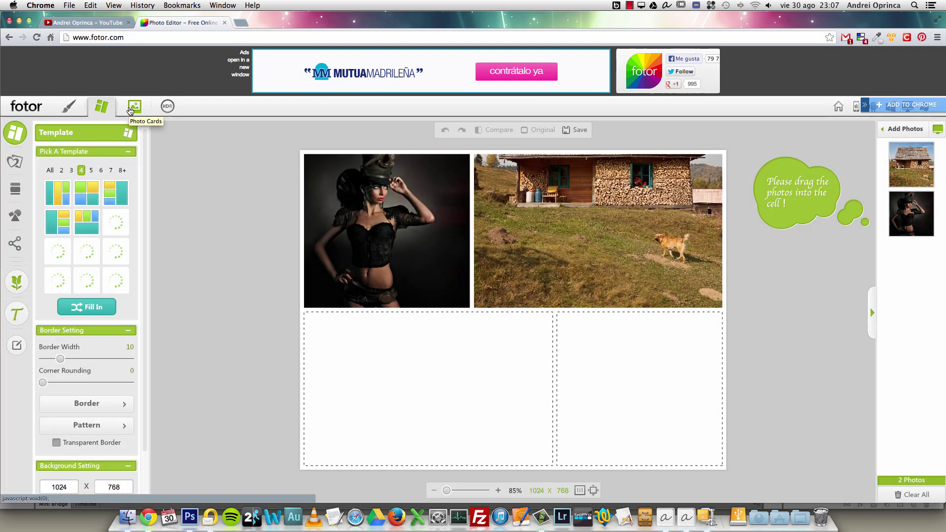
left_click(72, 106)
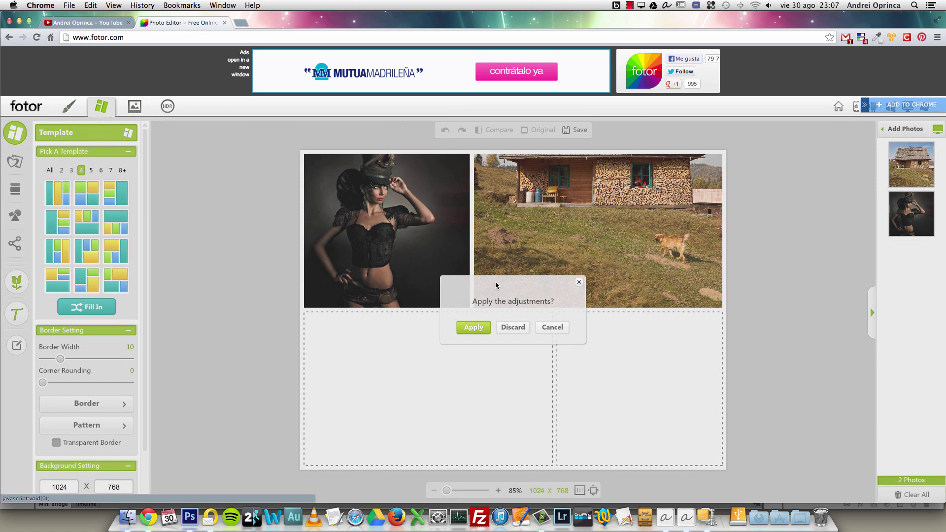
left_click(513, 328)
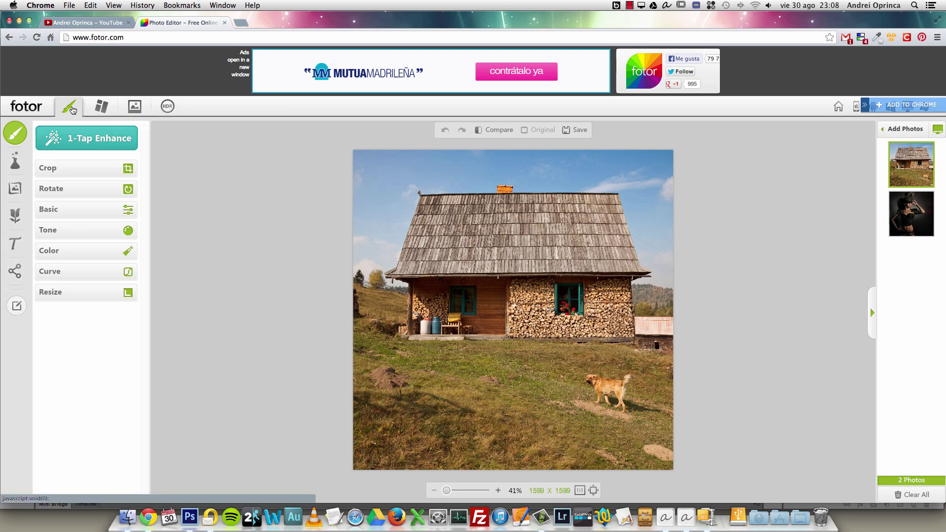
Start a four-photo collage with three cells above one wide cell, and place the enlarged woman's photo in the empty upper cell
left_click(101, 106)
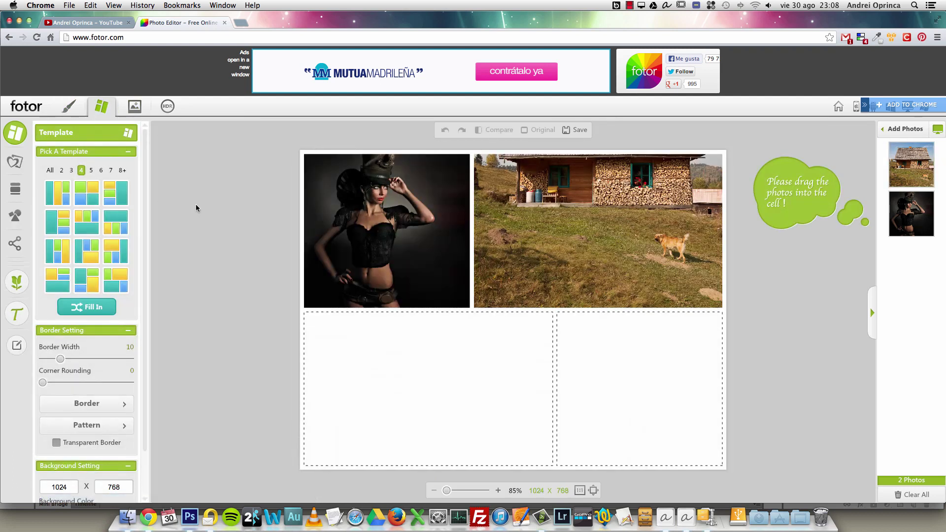
left_click(87, 221)
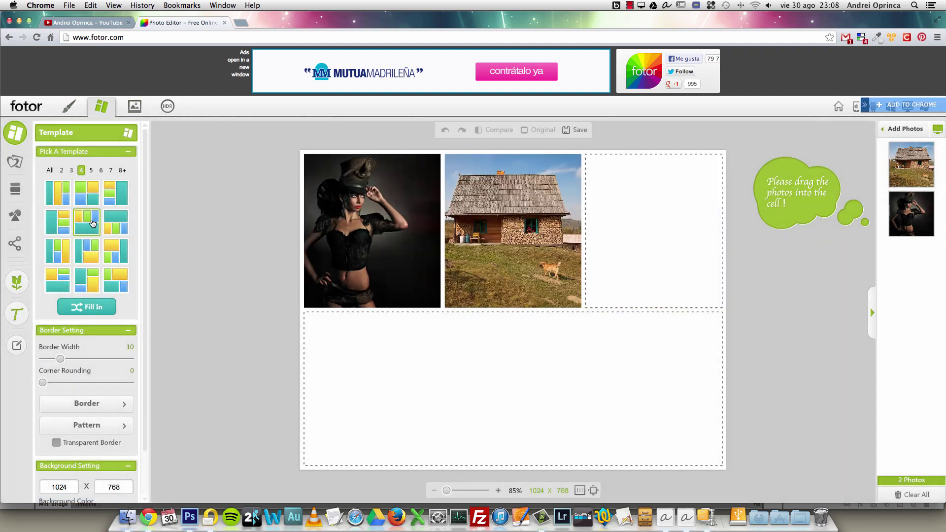
left_click_drag(911, 213, 675, 246)
scroll(594, 281, "up", 3)
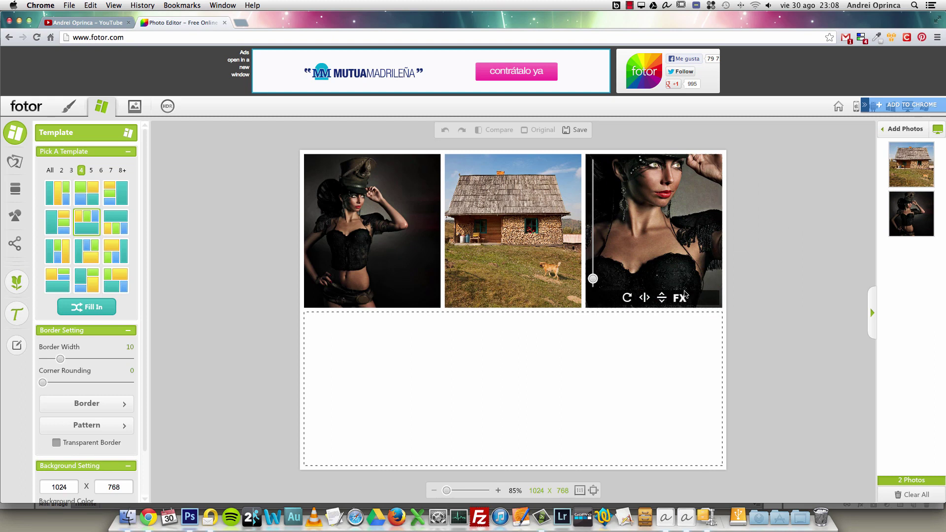
Try several FX effects on the enlarged woman's photo in the collage and restore its original look
left_click(681, 297)
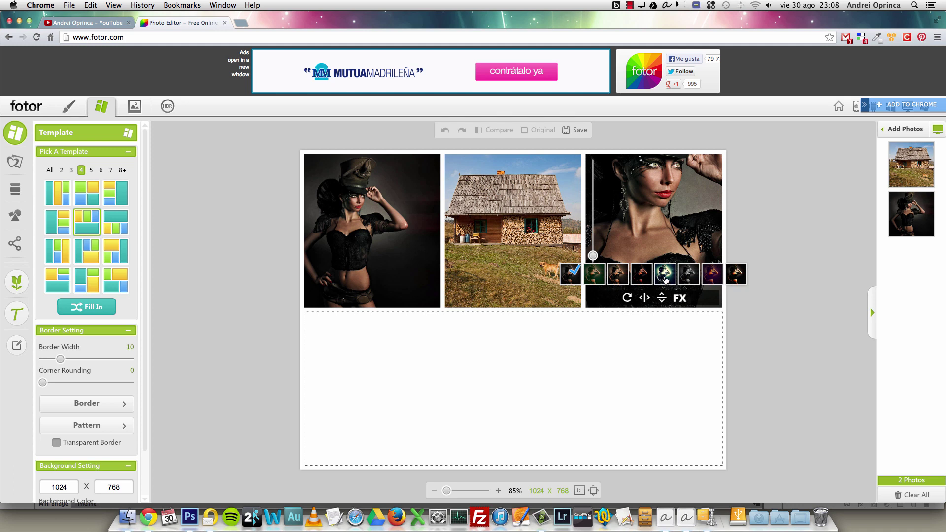
left_click(642, 274)
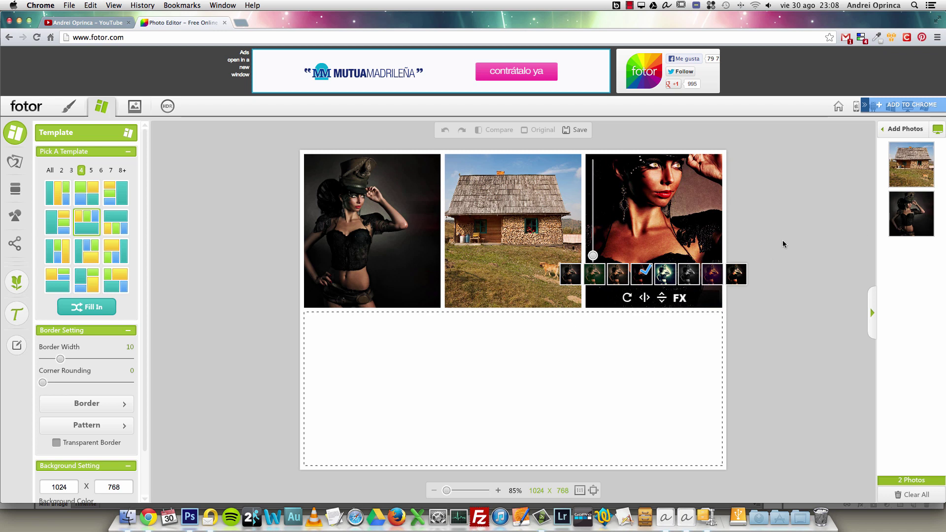
left_click(737, 274)
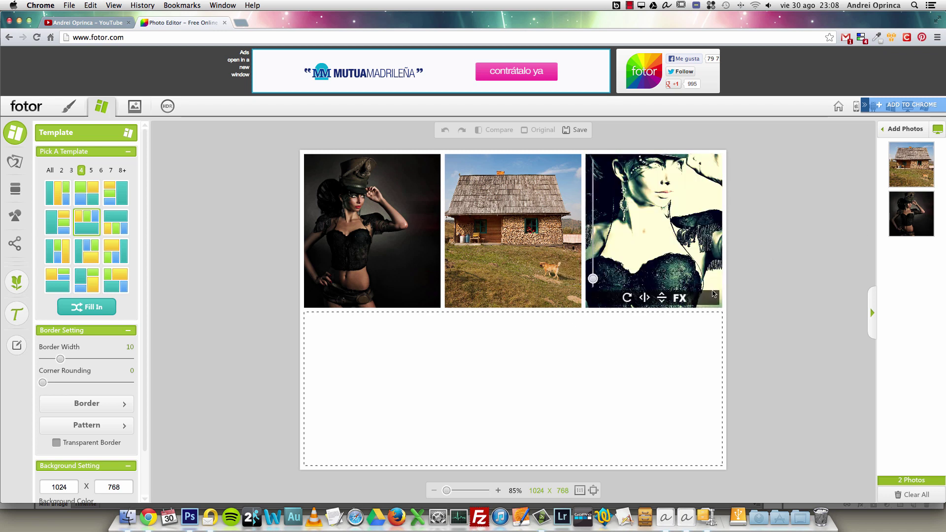
left_click(680, 297)
left_click(567, 278)
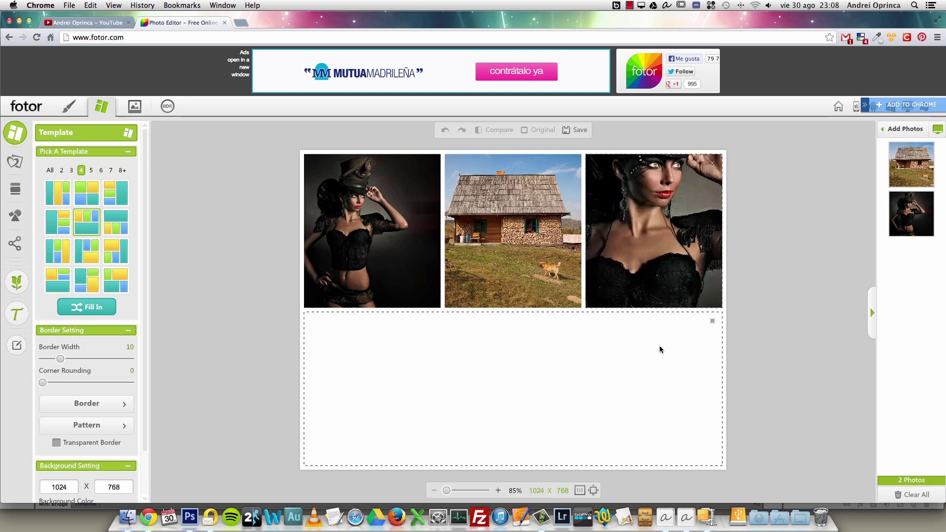
Zoom the enlarged woman's photo back out within its upper cell, try flipping it horizontally, and preview the collage at 100% before fitting it again
mouse_move(593, 279)
left_mouse_down()
mouse_move(593, 227)
mouse_move(593, 285)
left_mouse_up()
left_click_drag(659, 245, 668, 238)
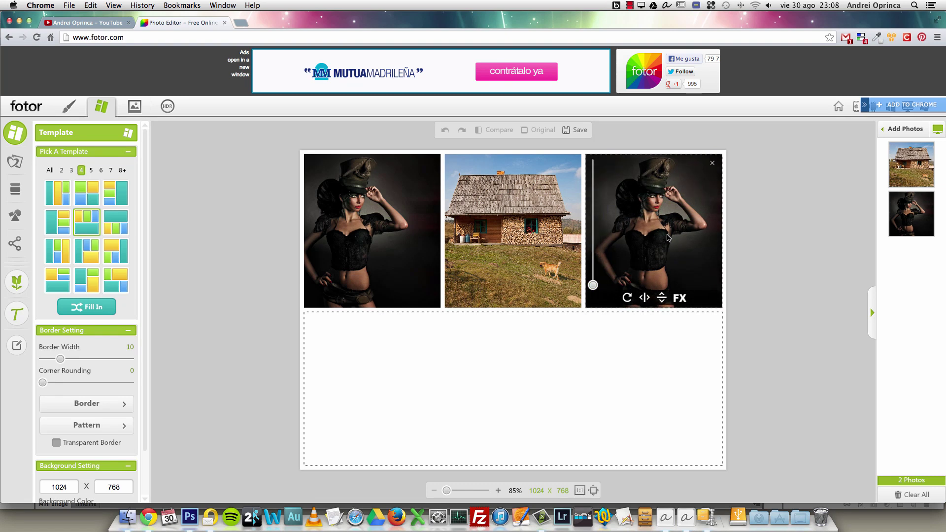
left_click(645, 298)
left_click(645, 298)
left_click(645, 298)
left_click(645, 298)
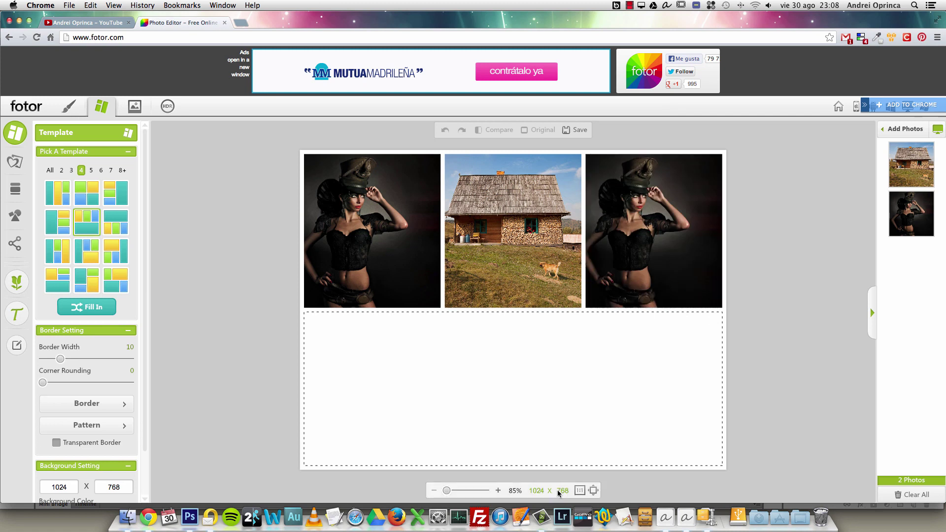
left_click(580, 490)
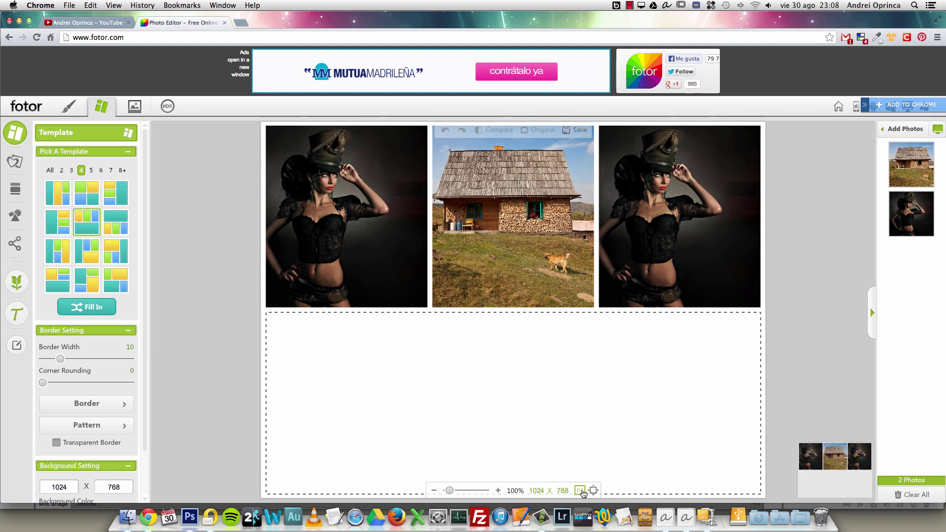
left_click(446, 491)
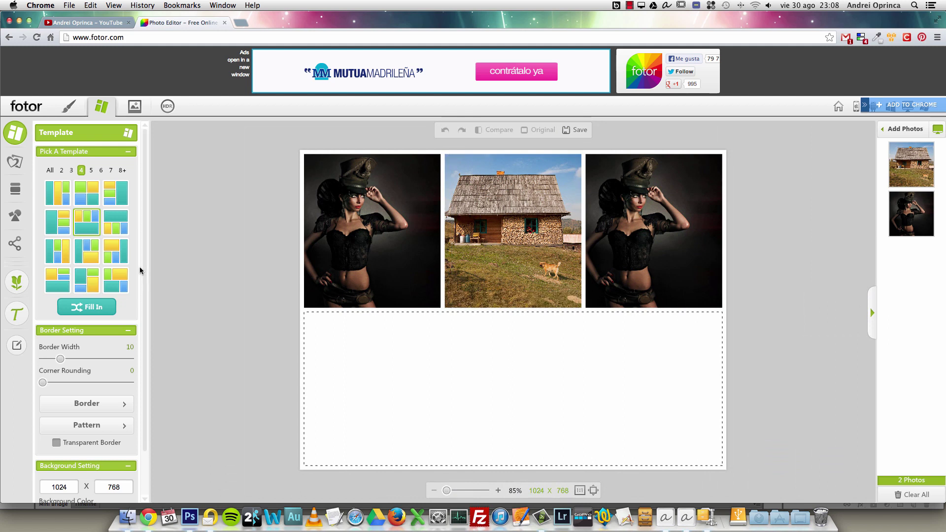
Change the collage to the four-cell template with a wide cell above two cells and a tall side cell, and shuffle the photos twice
left_click_drag(146, 370, 144, 451)
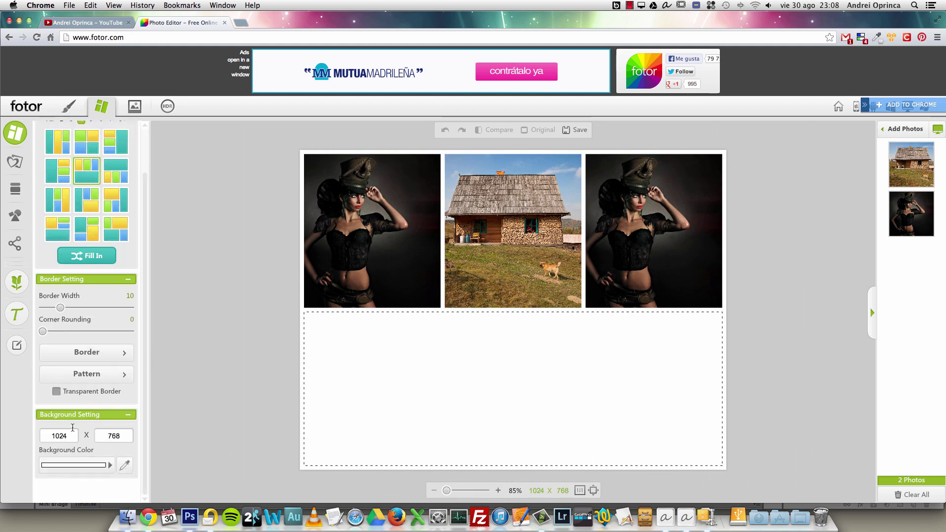
double_click(64, 436)
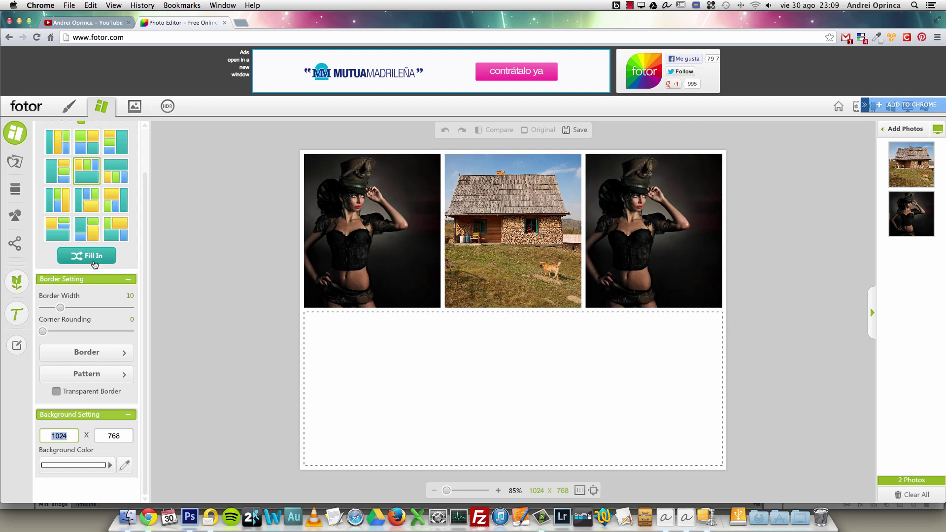
left_click(115, 212)
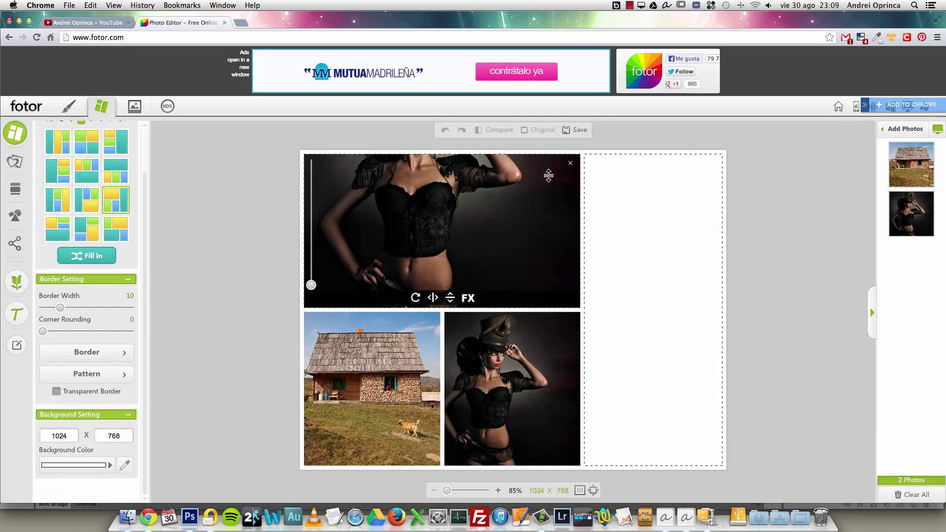
left_click(81, 260)
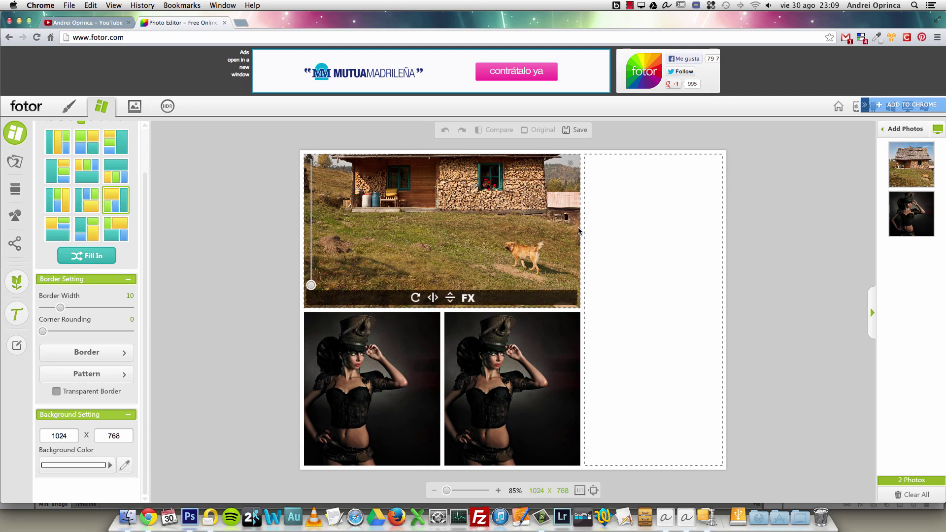
left_click(71, 260)
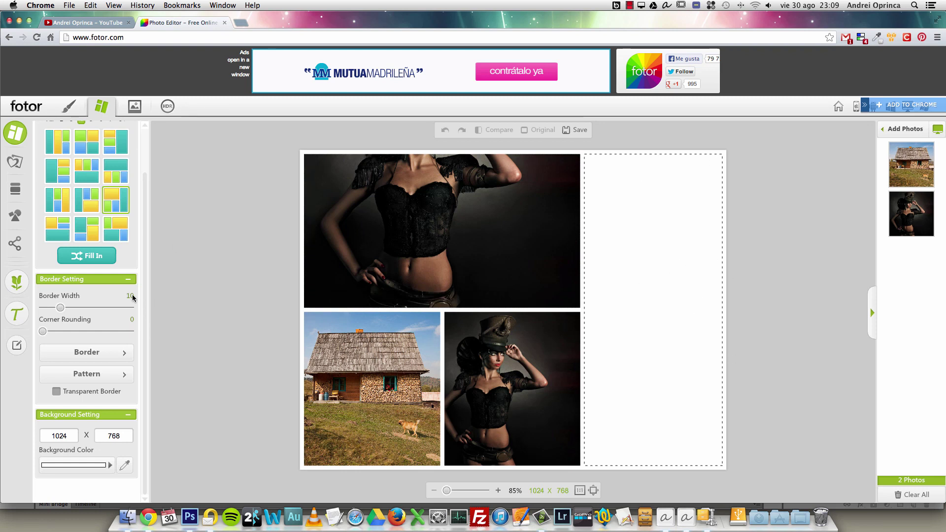
Try different border settings on the collage, ending with border width 2 and corner rounding 10
left_click(128, 279)
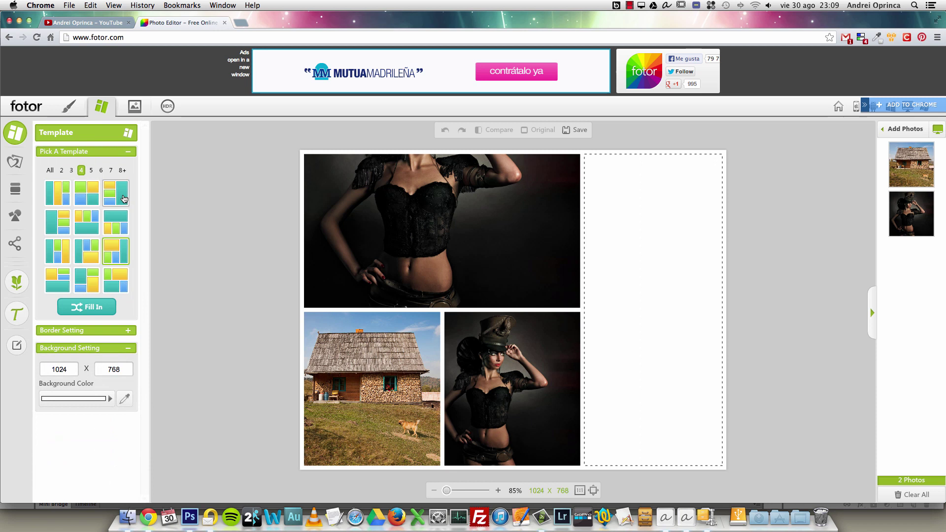
left_click(127, 331)
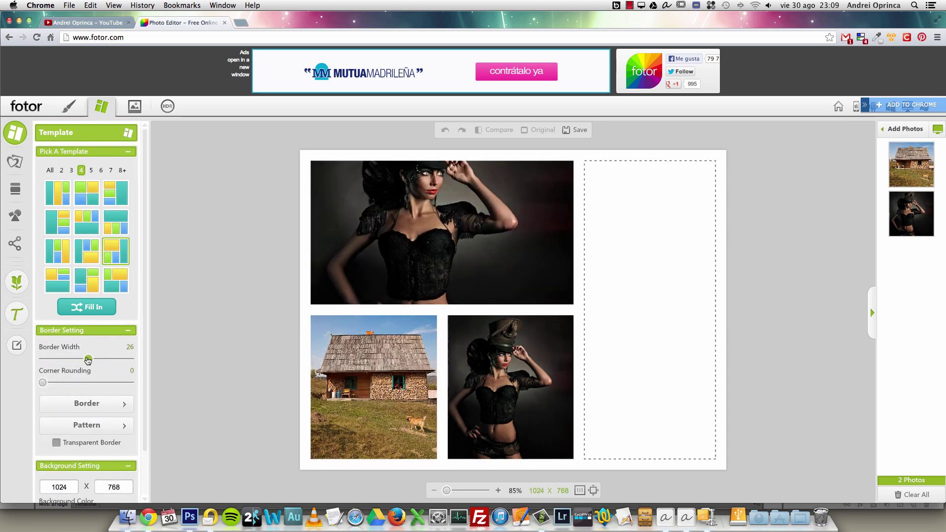
left_click_drag(59, 361, 114, 382)
left_click_drag(53, 359, 53, 389)
scroll(68, 389, "down", 2)
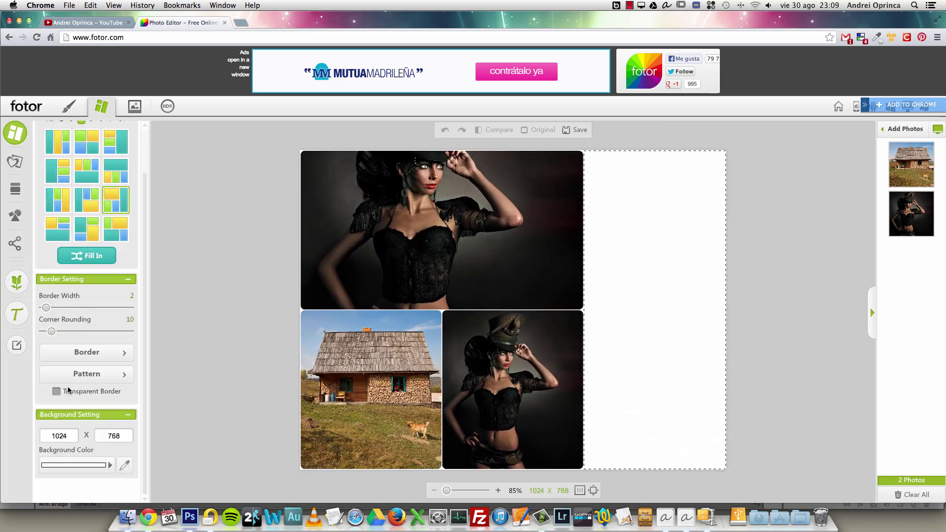
Set the border width to 12, try border patterns ending with the coloured dots, and make the background colour purple-blue
left_click(94, 374)
left_click(226, 373)
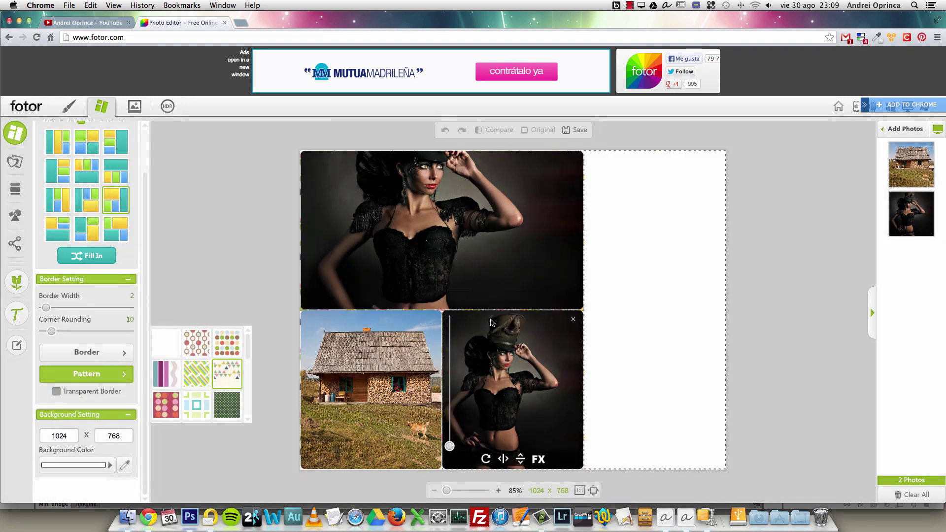
mouse_move(45, 308)
left_mouse_down()
mouse_move(83, 309)
mouse_move(64, 308)
left_mouse_up()
left_click(93, 374)
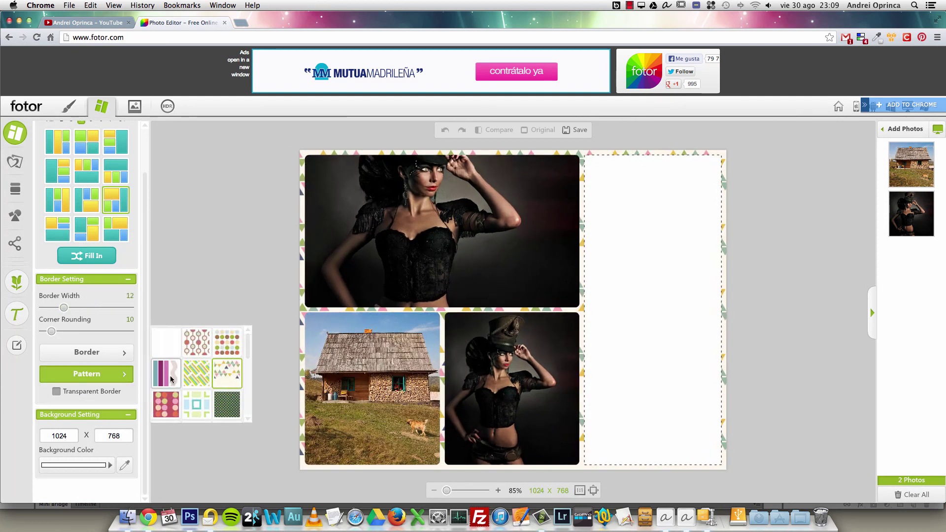
left_click(190, 383)
left_click(225, 350)
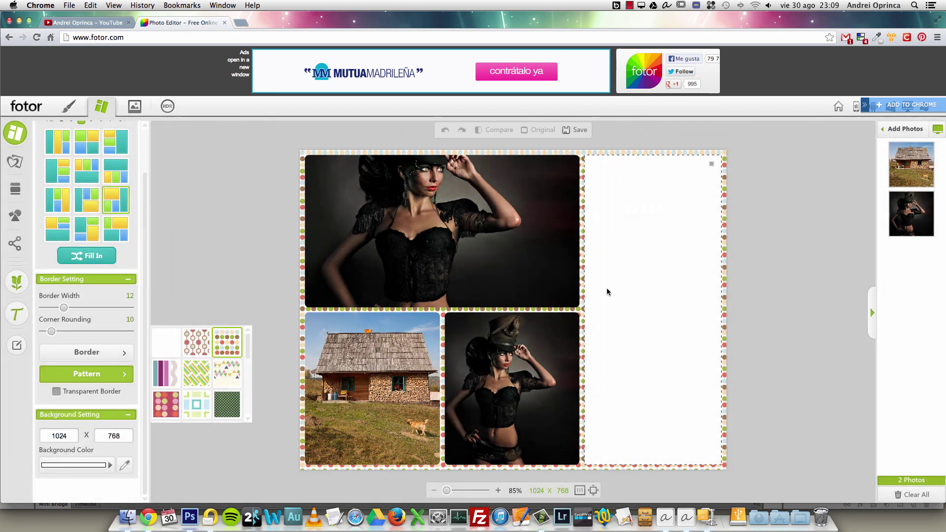
left_click(74, 466)
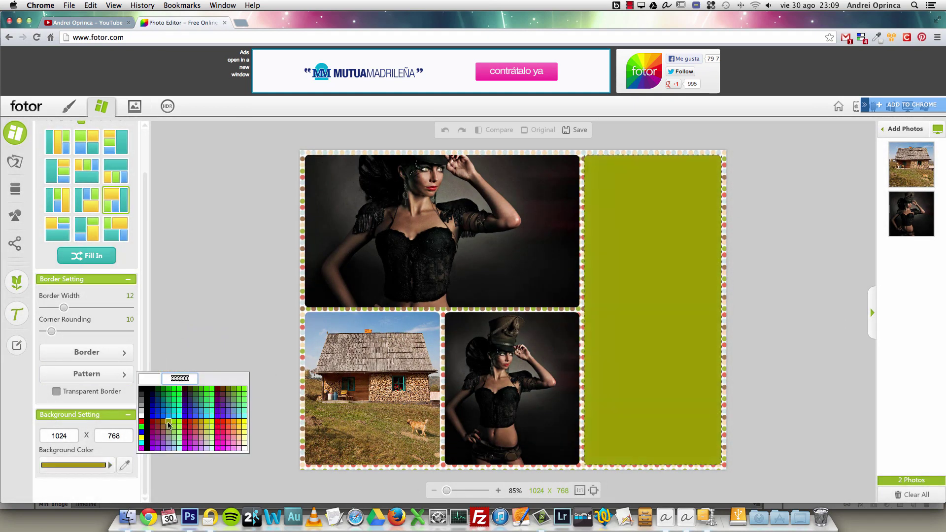
left_click(229, 414)
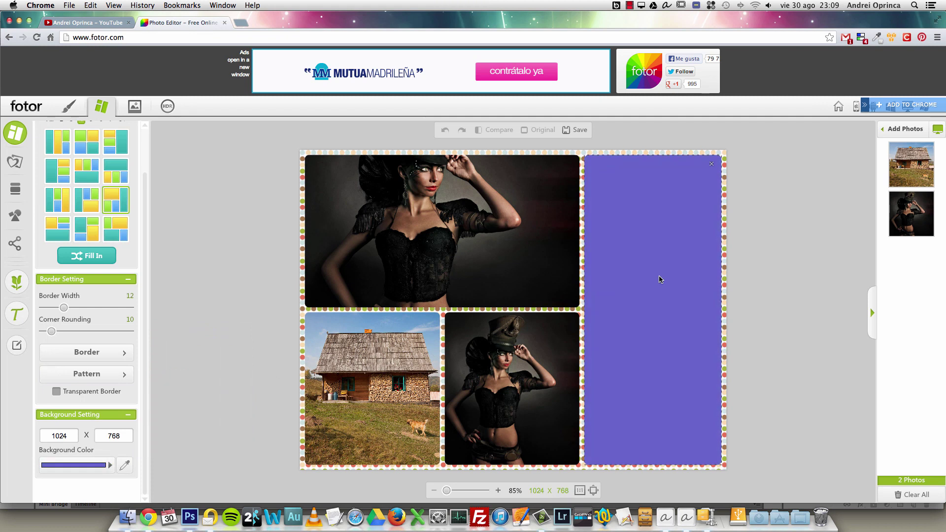
Switch to Funky Collage, discarding the current collage, and apply the three-heart clover template
left_click(15, 162)
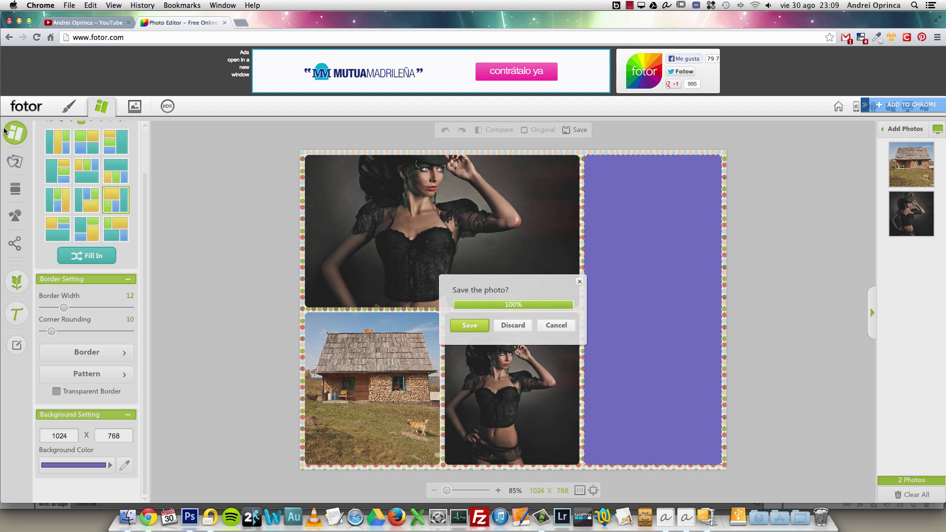
left_click(518, 328)
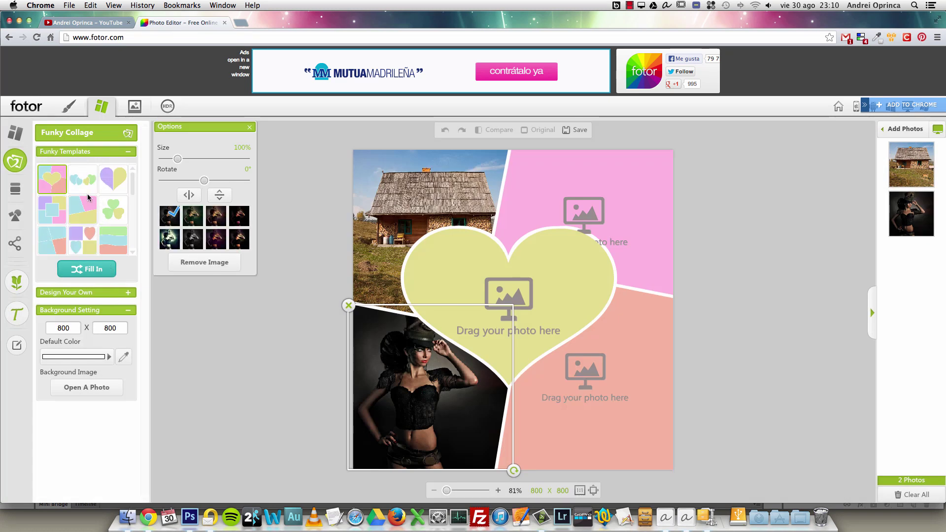
left_click(115, 217)
left_click(620, 216)
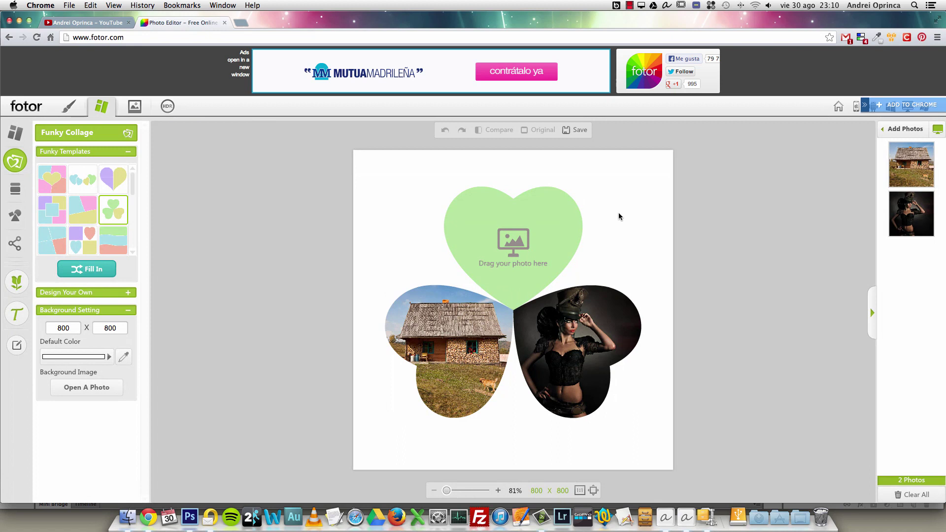
Switch to Photo Stitching, discarding the clover collage, and try the horizontal layout before returning to vertical
left_click(21, 190)
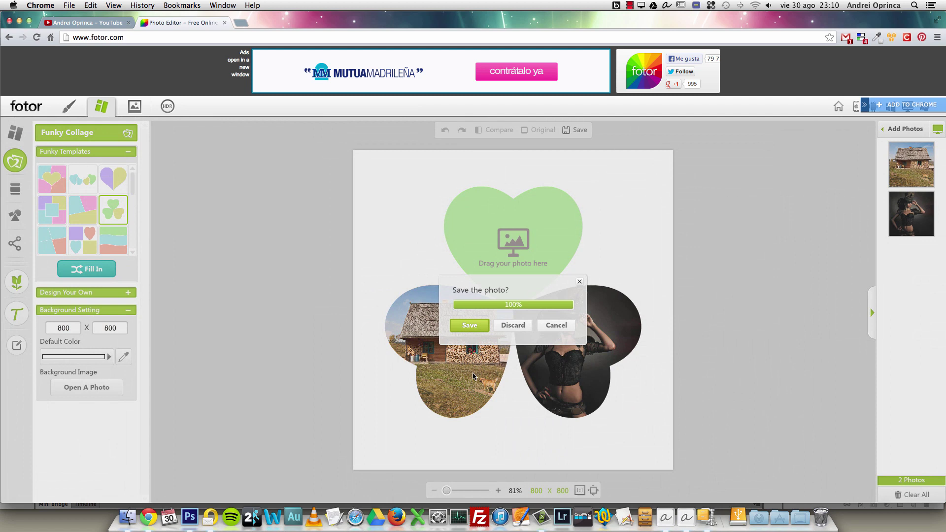
left_click(513, 326)
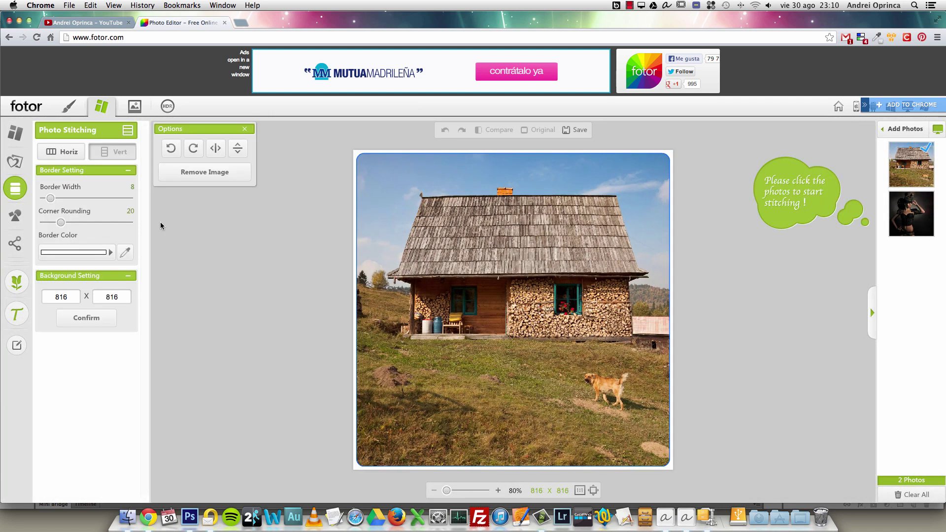
left_click(64, 152)
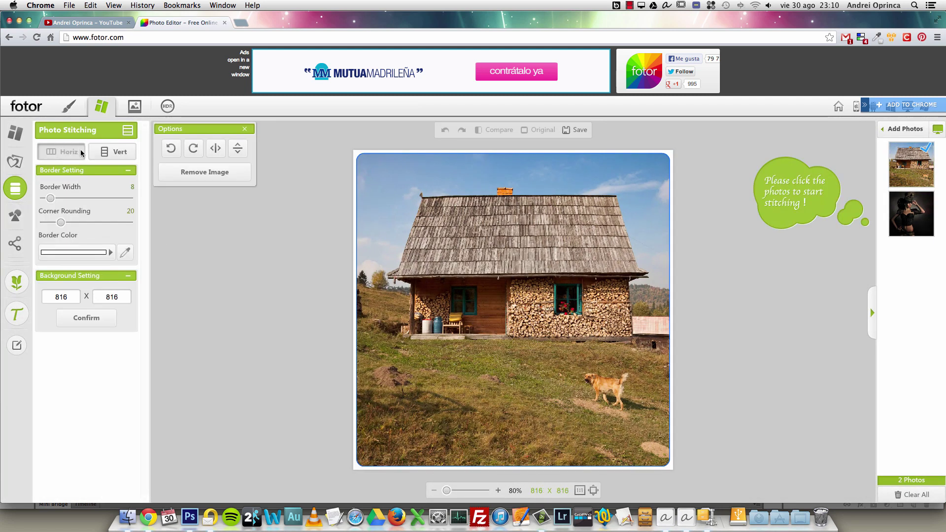
left_click(120, 152)
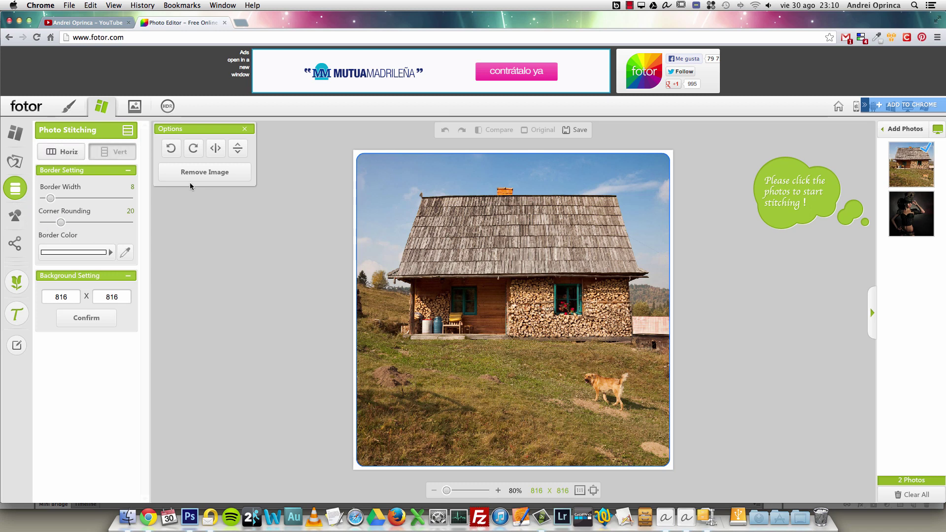
Switch to Montage, discarding the stitched photo, and choose the light blue background with hanging birds, rabbits and Easter eggs
left_click(13, 219)
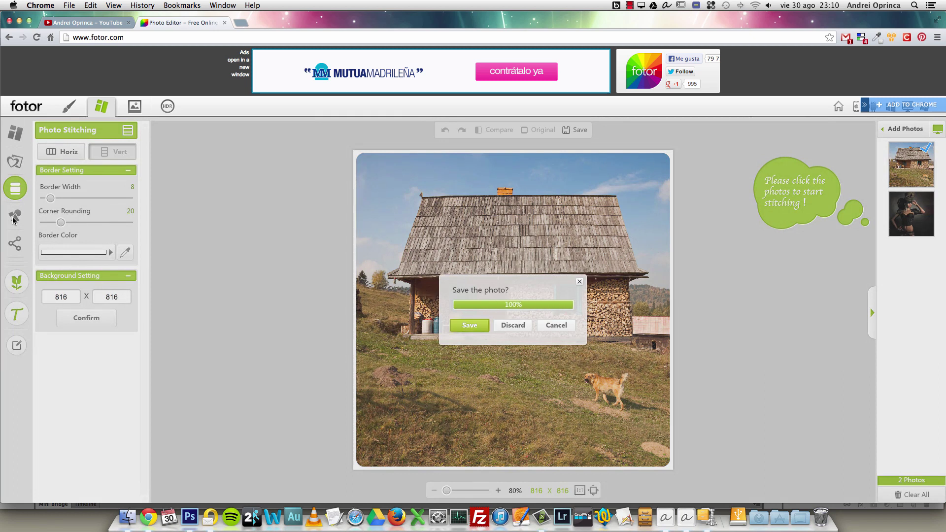
left_click(511, 327)
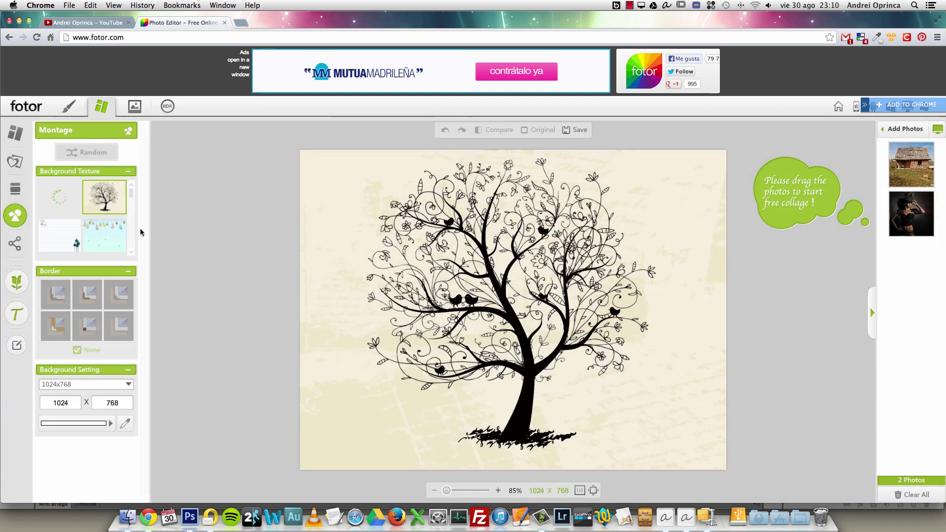
left_click(108, 237)
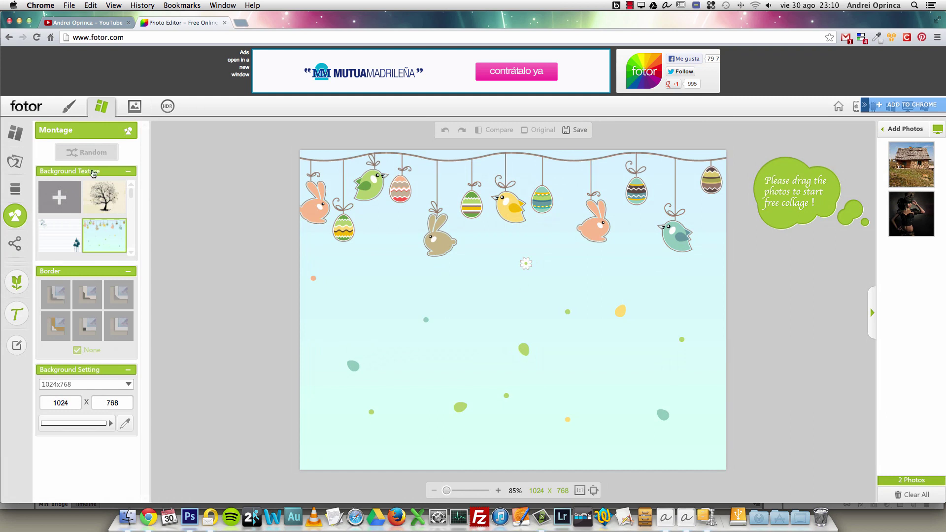
Try adding a text box to the montage, and leave for the sharing section, discarding the adjustments
left_click(22, 307)
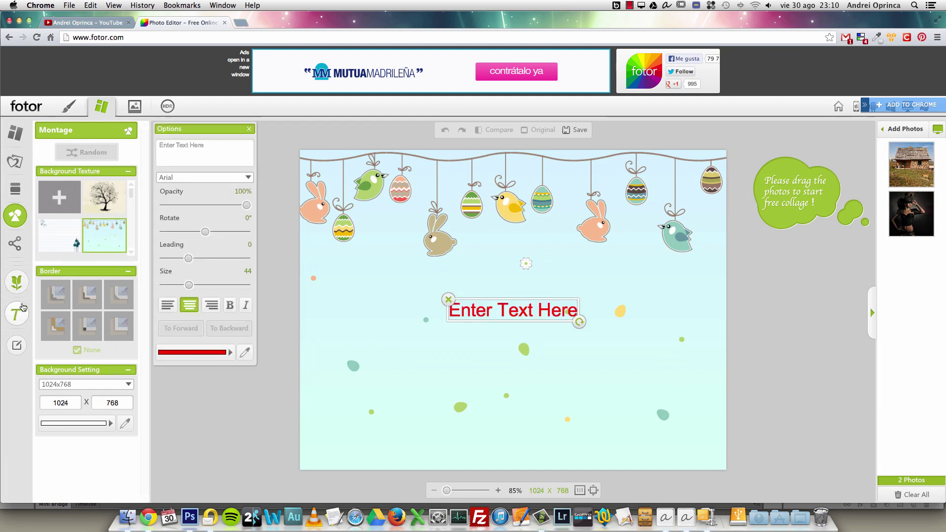
left_click(48, 255)
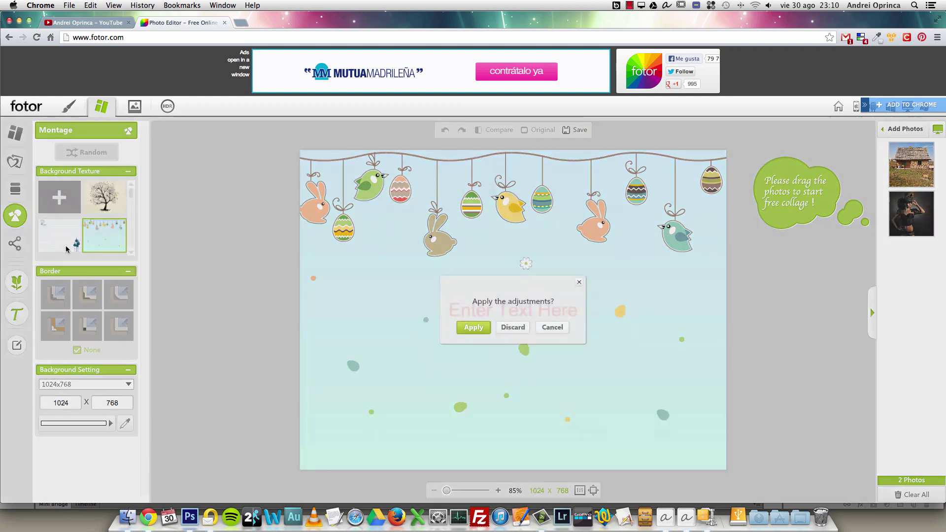
left_click(522, 328)
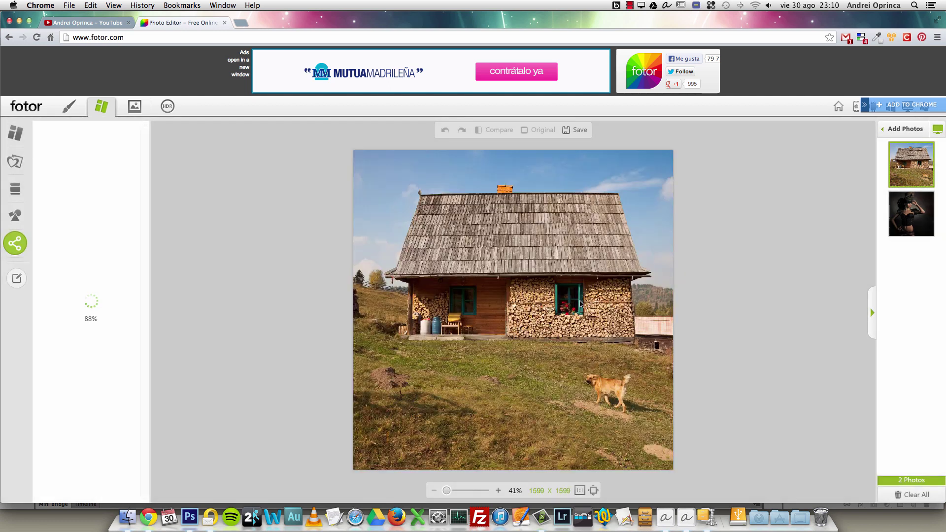
Return to photo editing and apply 1-Tap Enhance to the house photo
left_click(72, 107)
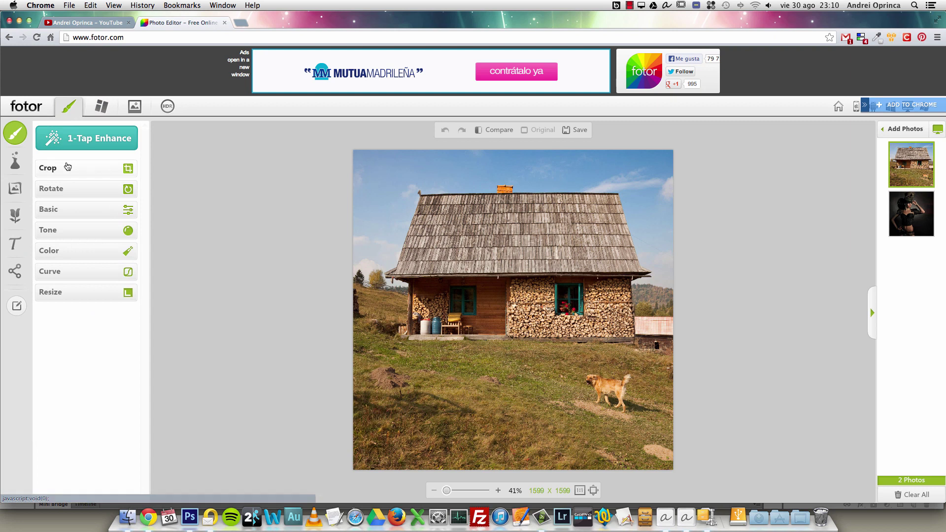
left_click(86, 140)
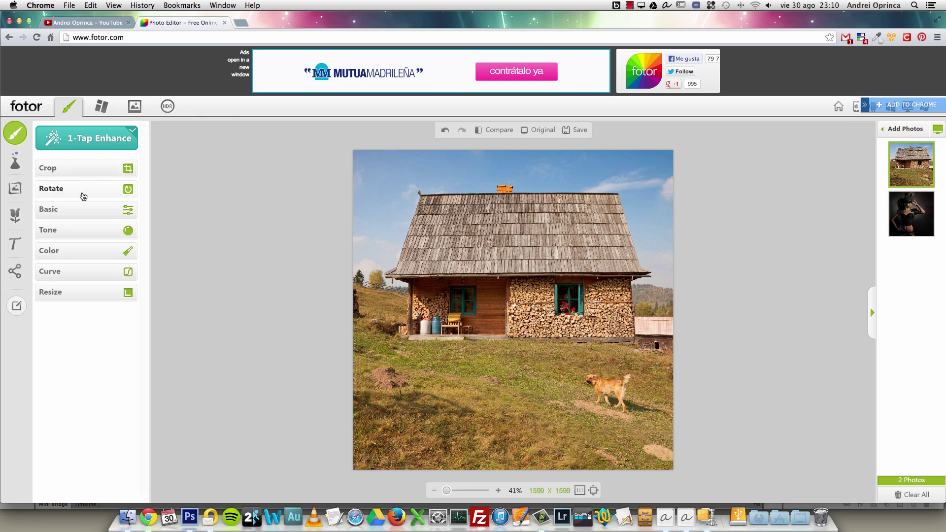
Apply basic adjustments of brightness 20, contrast 6, saturation 12 and sharpness 40 to the house photo, and open the Tone settings
left_click(83, 210)
mouse_move(84, 242)
left_mouse_down()
mouse_move(69, 242)
mouse_move(100, 245)
mouse_move(59, 264)
mouse_move(101, 263)
mouse_move(105, 289)
mouse_move(93, 289)
mouse_move(87, 268)
mouse_move(85, 240)
mouse_move(96, 240)
left_mouse_up()
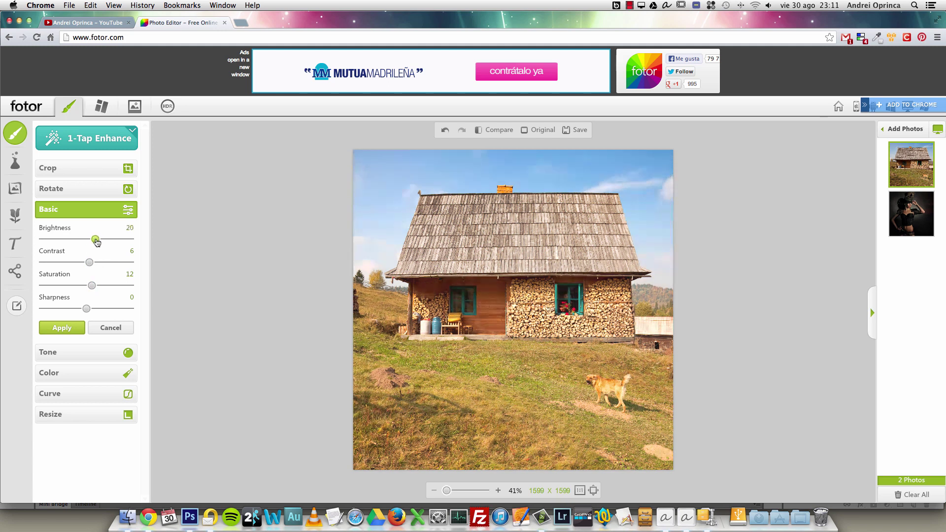
mouse_move(86, 313)
left_mouse_down()
mouse_move(117, 313)
mouse_move(96, 314)
left_mouse_up()
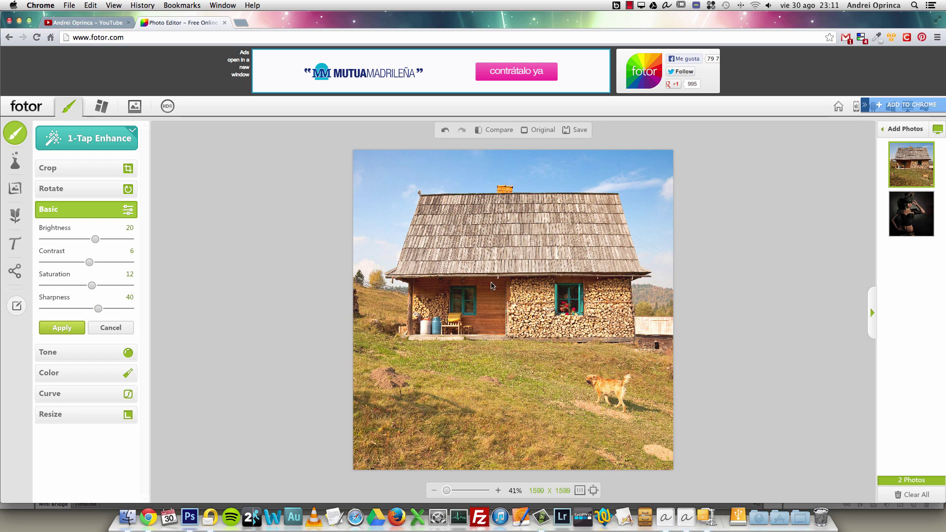
left_click(117, 354)
left_click(474, 327)
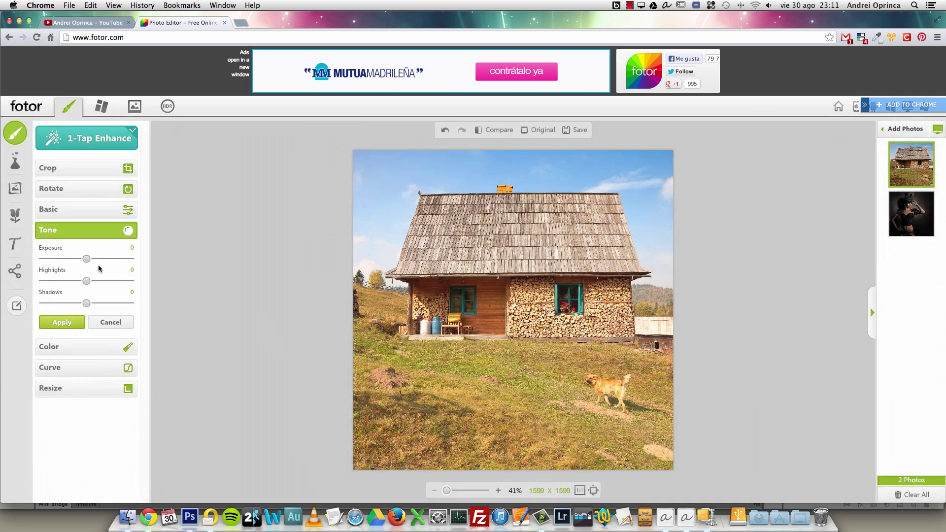
Try tone adjustments of exposure -27, highlights 14 and shadows -49 on the house photo, and discard them to open the Color settings
left_click_drag(86, 259, 64, 303)
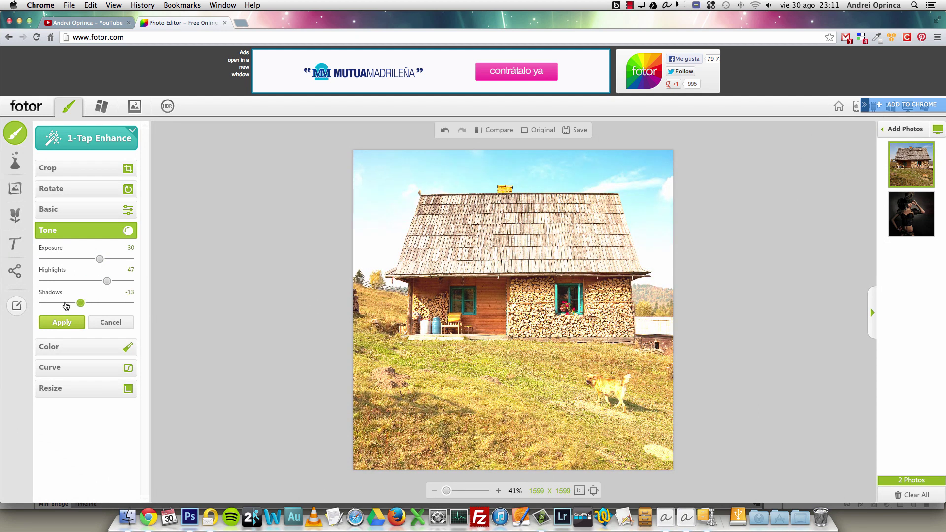
left_click_drag(100, 259, 74, 260)
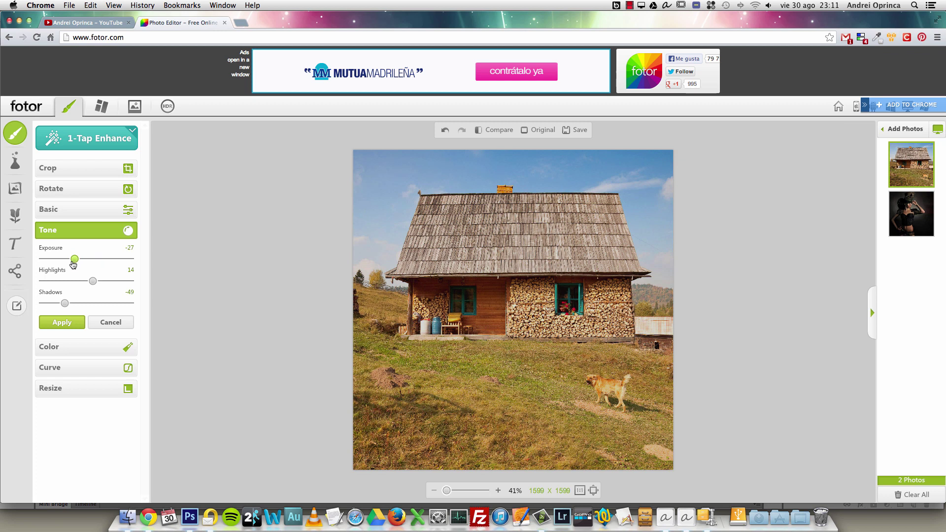
left_click(114, 351)
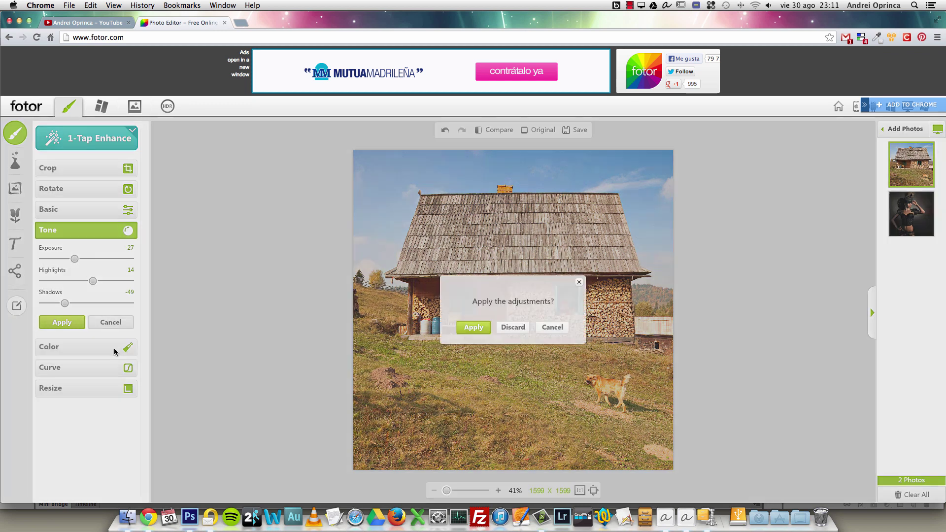
left_click(513, 328)
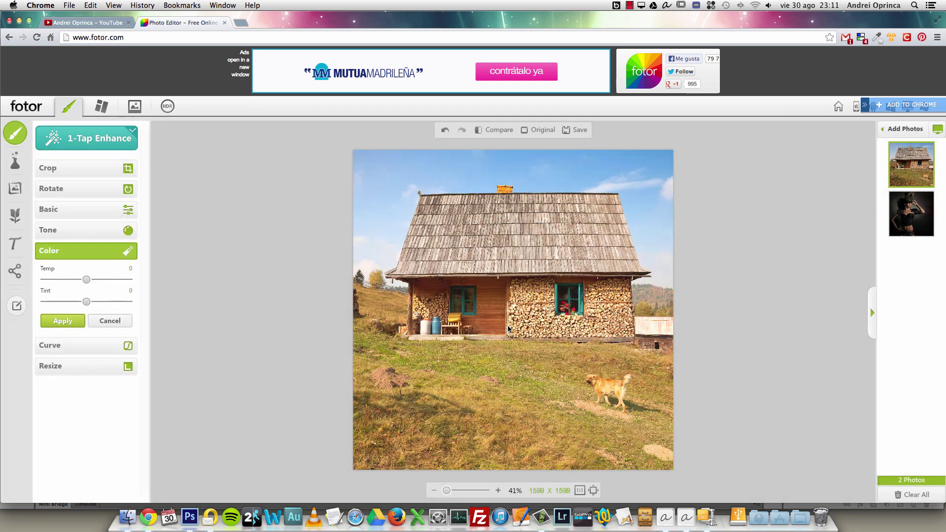
Try colour adjustments of temperature -16 and tint -43 on the house photo, and discard them
left_click_drag(86, 280, 68, 301)
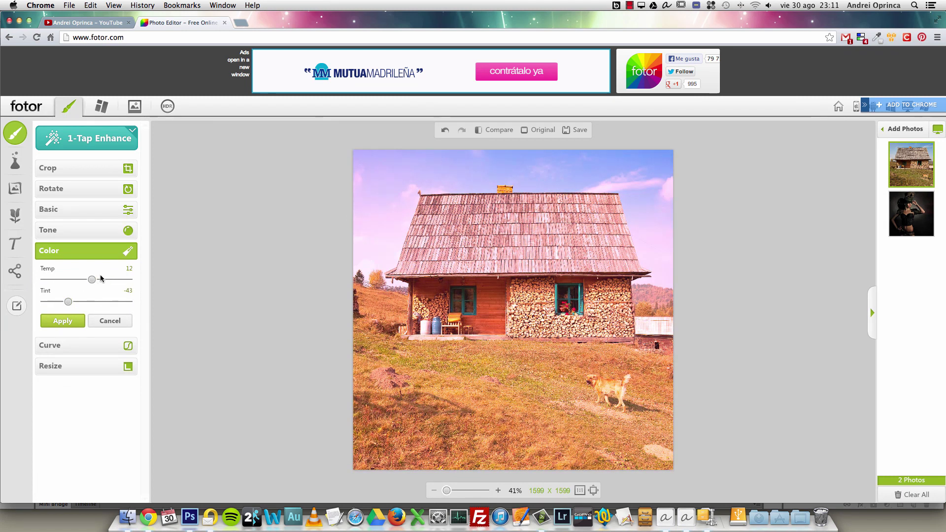
left_click(130, 254)
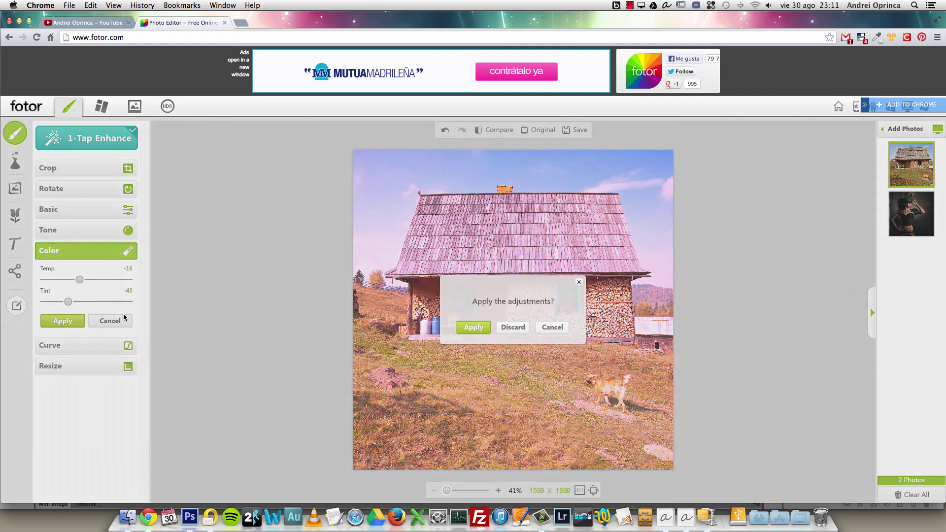
left_click(513, 328)
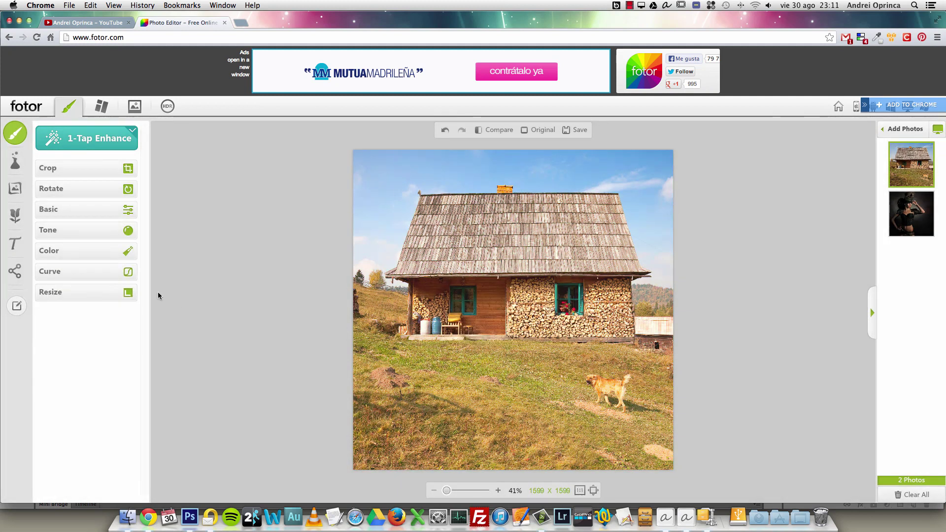
Try an S-shaped RGB curve on the house photo, and lift the shadows of the red channel curve
left_click(126, 274)
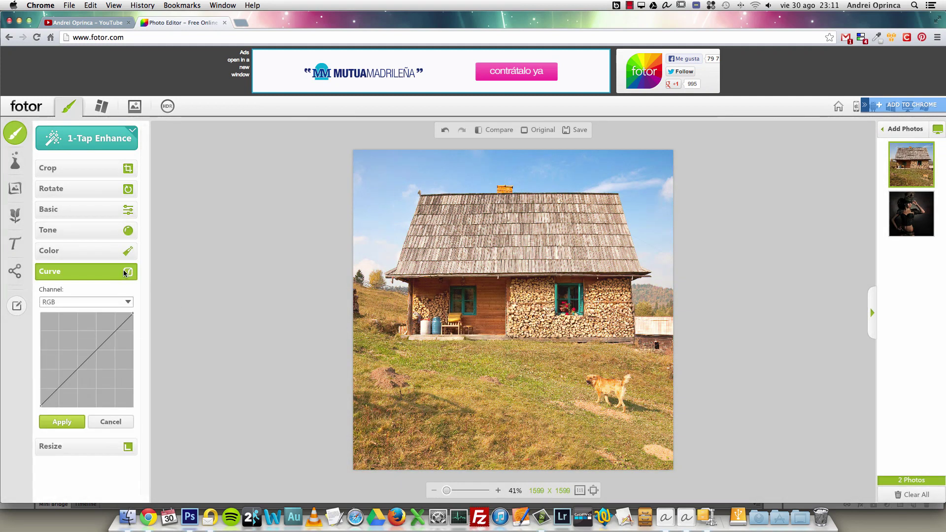
left_click(129, 302)
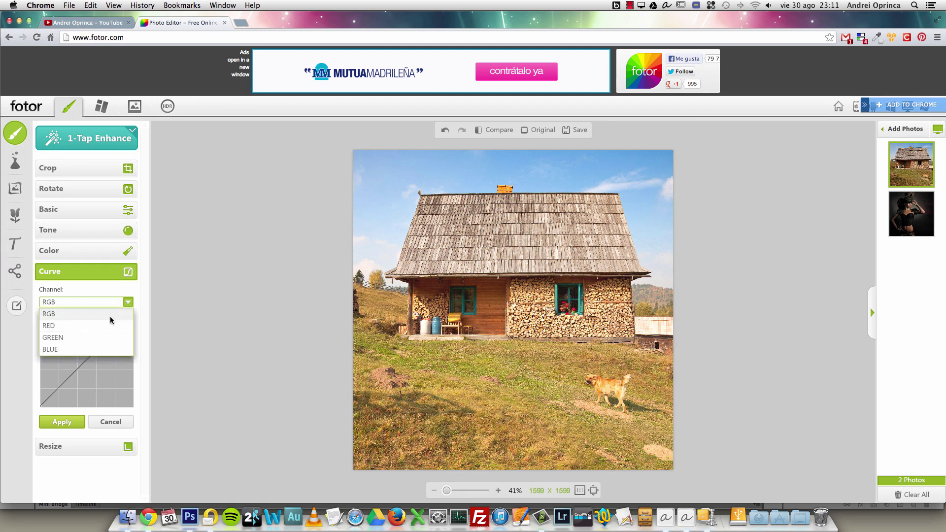
left_click(89, 312)
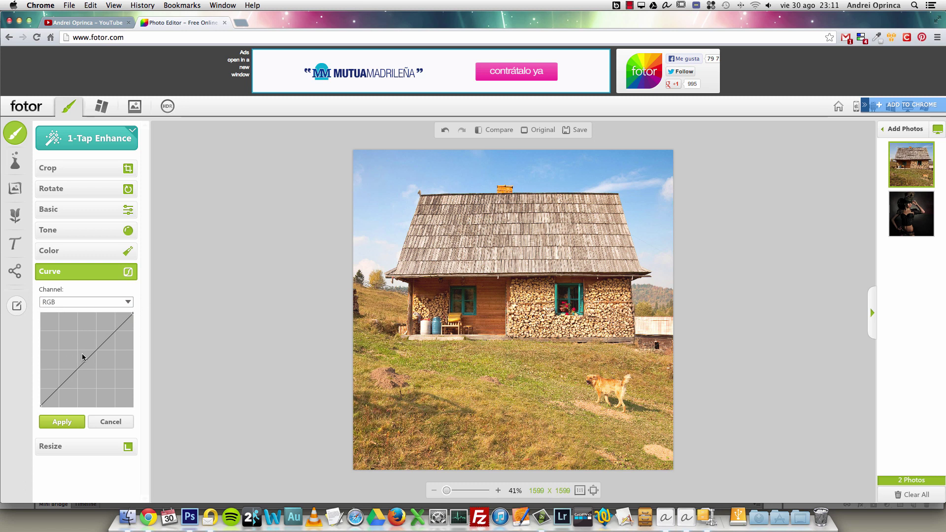
left_click_drag(61, 385, 98, 345)
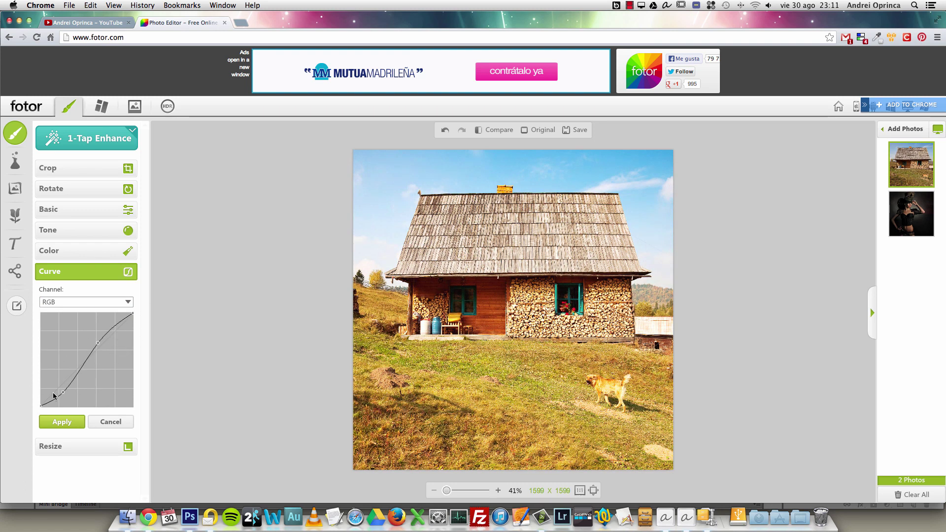
left_click(132, 301)
left_click(69, 323)
left_click_drag(70, 379, 65, 373)
left_click_drag(43, 405, 38, 391)
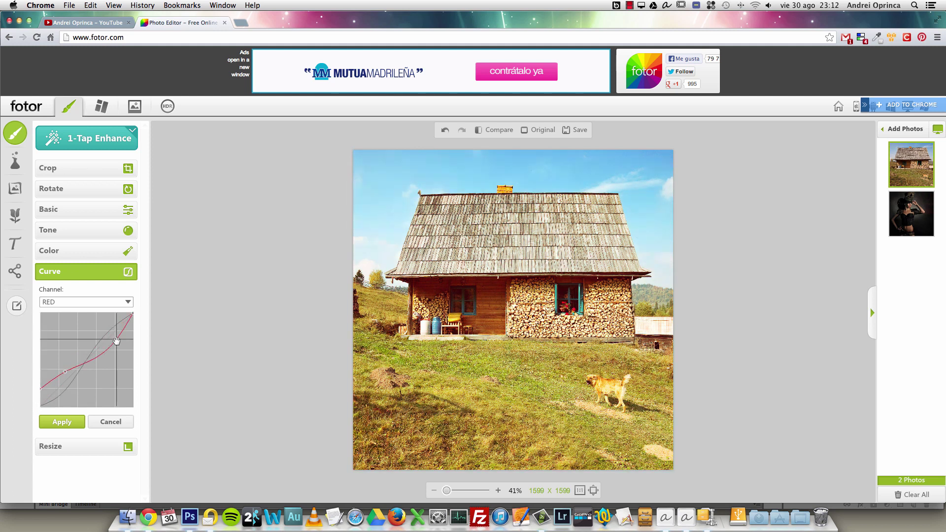
Try pulling the green channel curve downward, and cancel all the curve adjustments
left_click(105, 302)
left_click(69, 336)
mouse_move(87, 359)
left_mouse_down()
mouse_move(86, 348)
mouse_move(87, 374)
left_mouse_up()
left_click(128, 302)
left_click(129, 305)
left_click(113, 426)
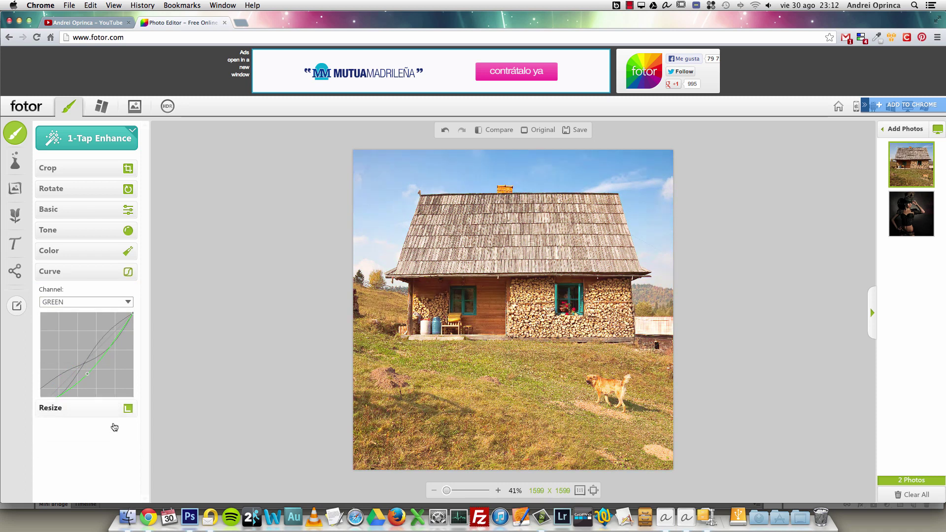
Open the Resize settings, revert the house photo to the original and inspect it at 100% and 140% zoom
left_click(128, 296)
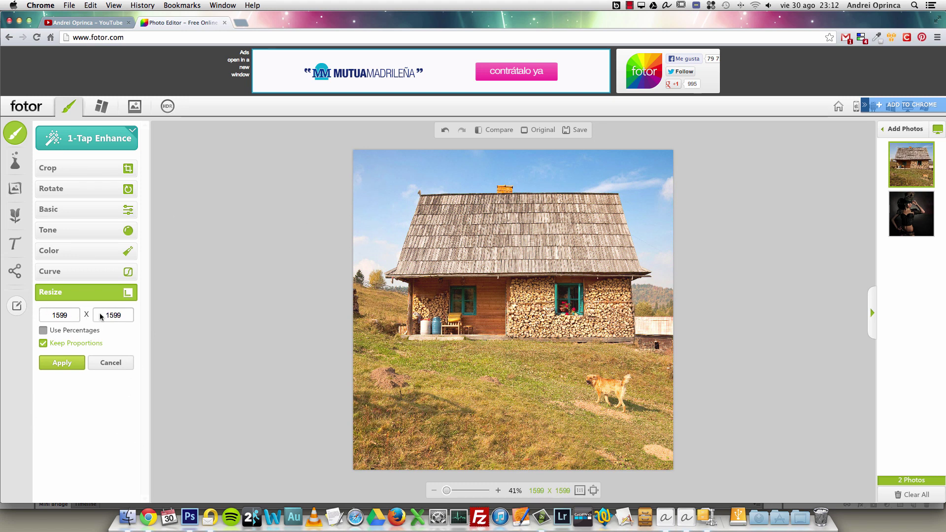
left_click(593, 491)
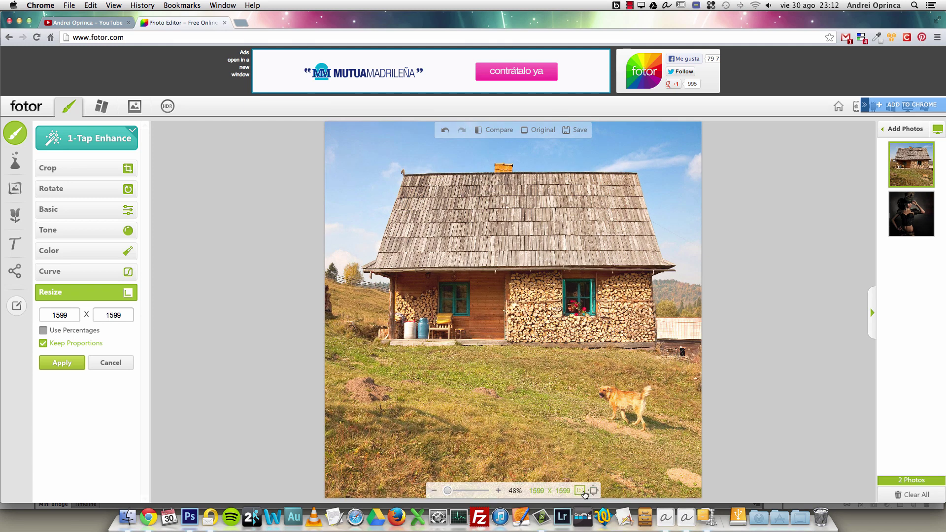
left_click(577, 492)
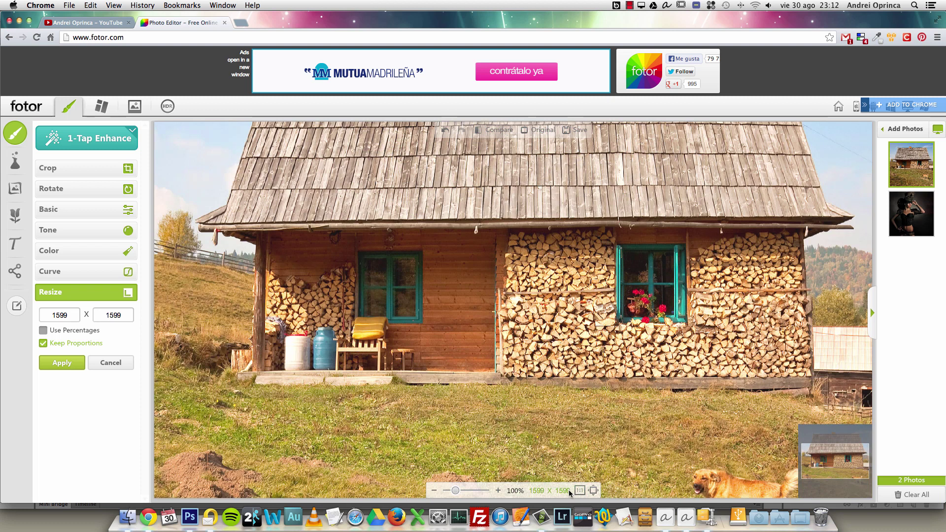
scroll(662, 323, "up", 5)
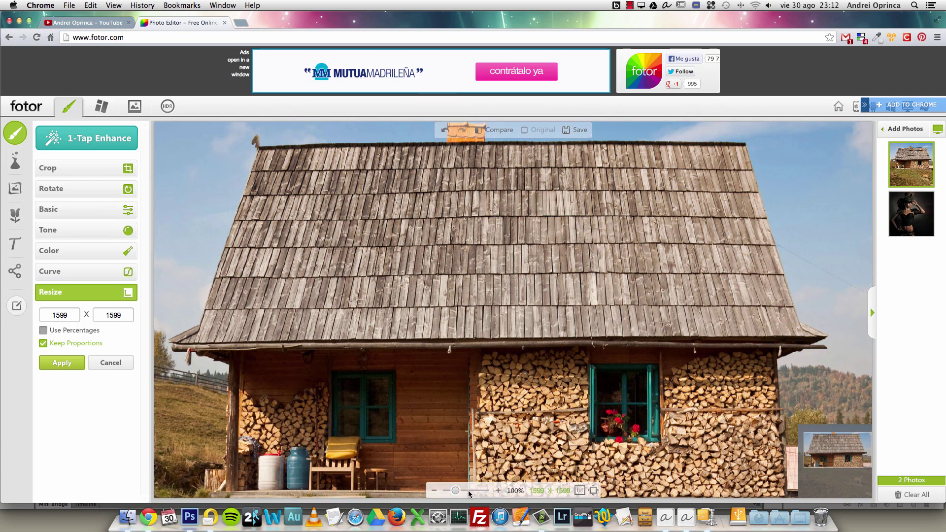
left_click_drag(460, 494, 466, 492)
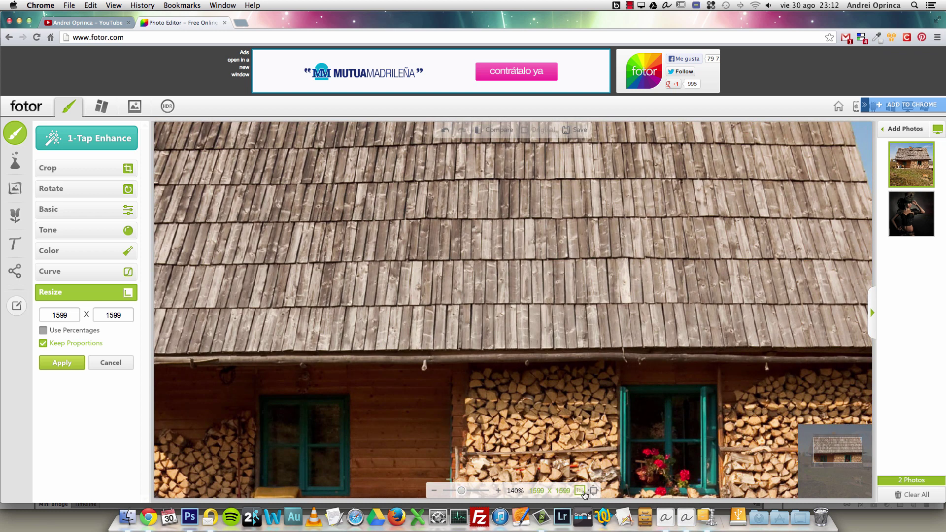
left_click(595, 491)
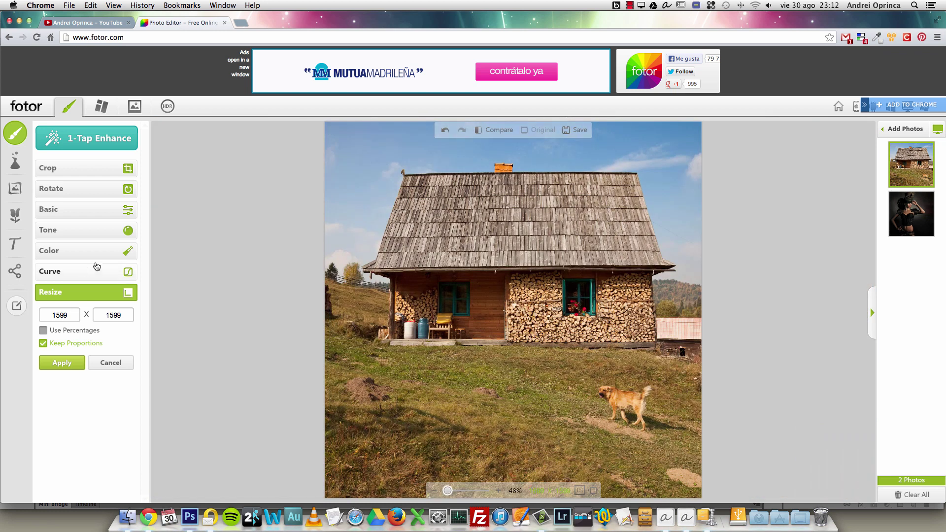
Try a basic brightness of 34 on the house photo and compare it side by side with the earlier version
left_click(74, 168)
left_click(74, 171)
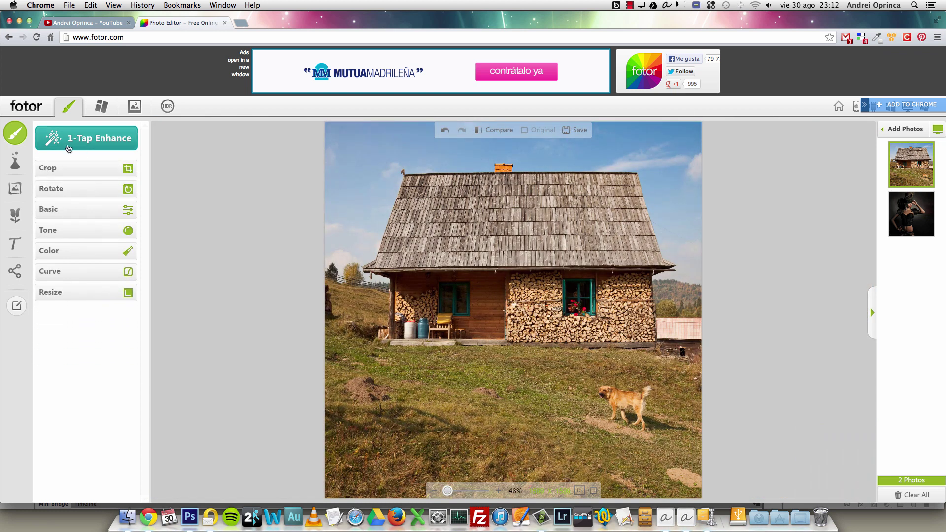
left_click(75, 195)
left_click(74, 238)
left_click_drag(88, 240, 101, 242)
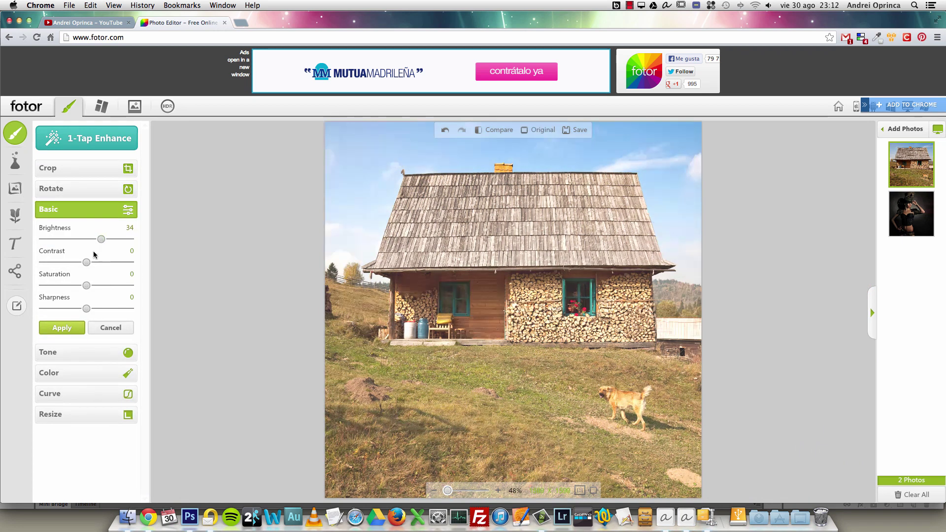
left_click(485, 132)
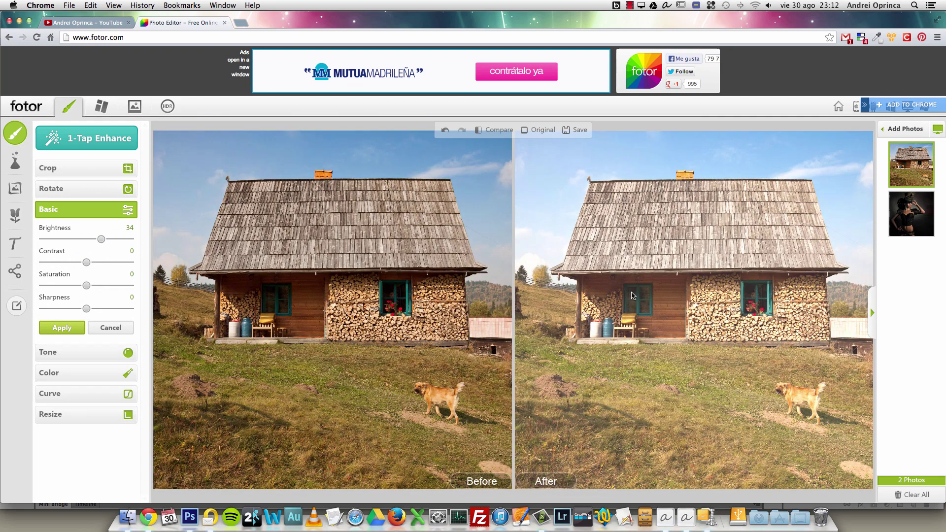
left_click(634, 231)
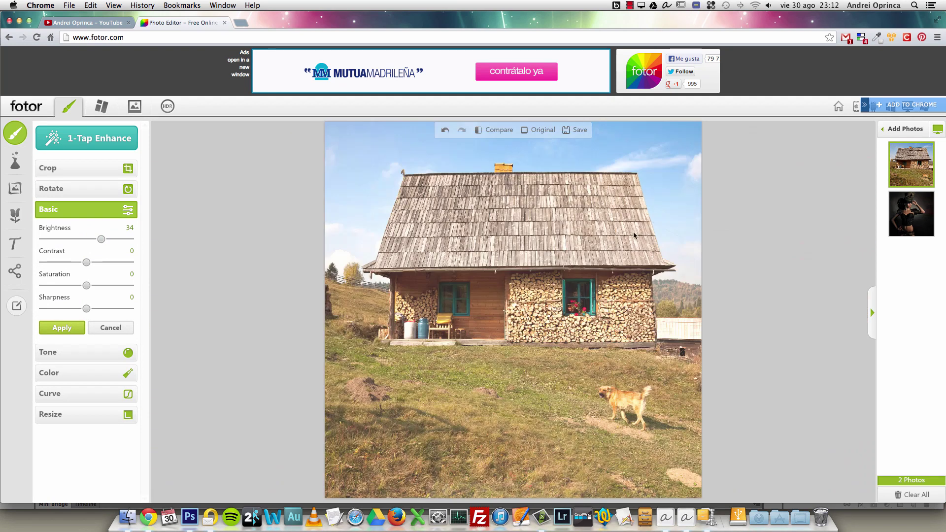
Try undoing and redoing the brightness change, and restore the original house photo
left_click(543, 130)
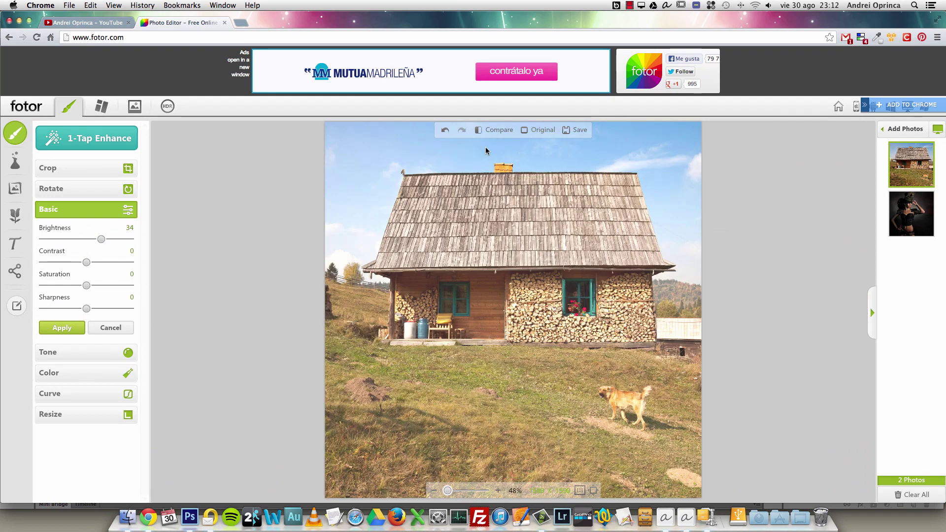
left_click(450, 130)
left_click(461, 130)
left_click(445, 131)
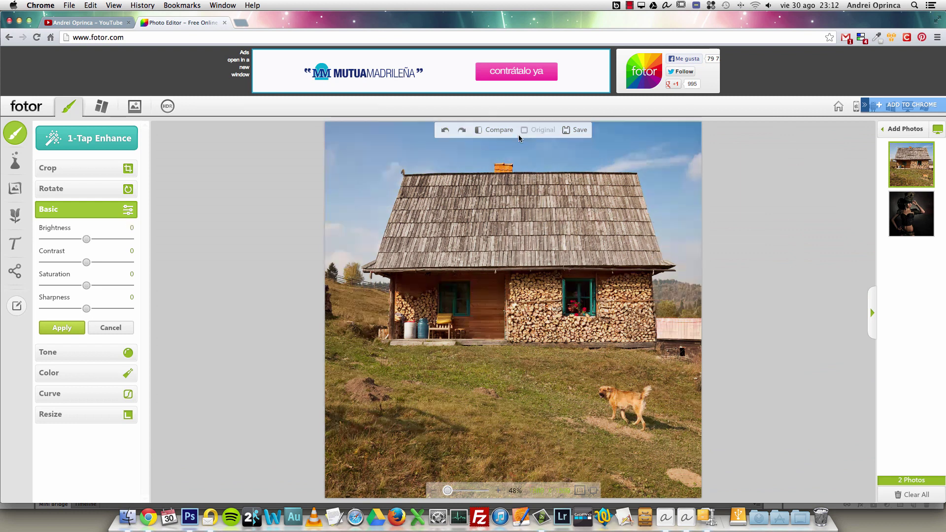
left_click(463, 131)
left_click(531, 130)
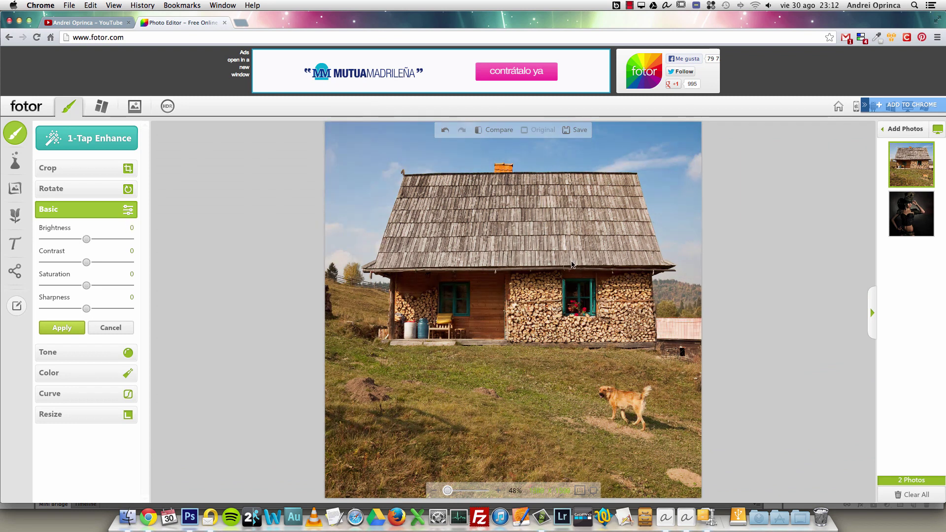
Switch to the Lomo effects, discarding the pending basic adjustments, and try the Sepia effect at strength 25
left_click(23, 163)
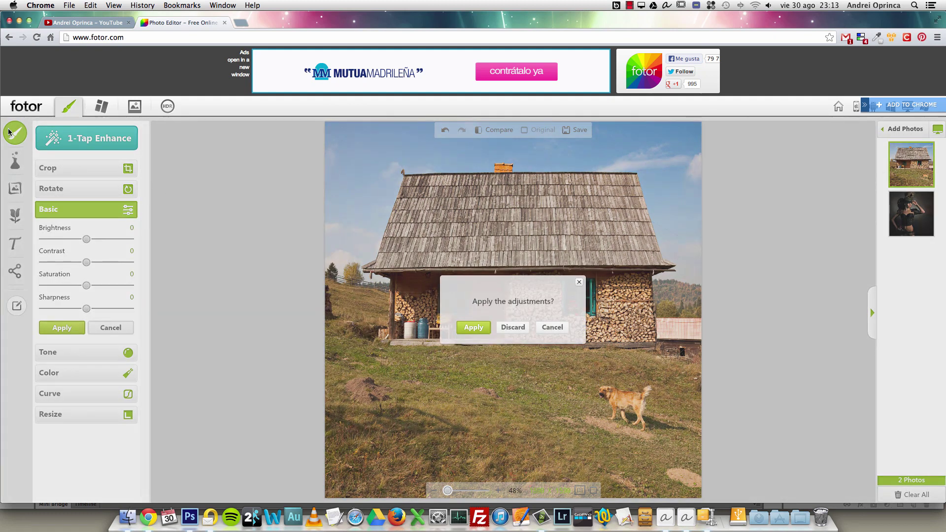
left_click(511, 328)
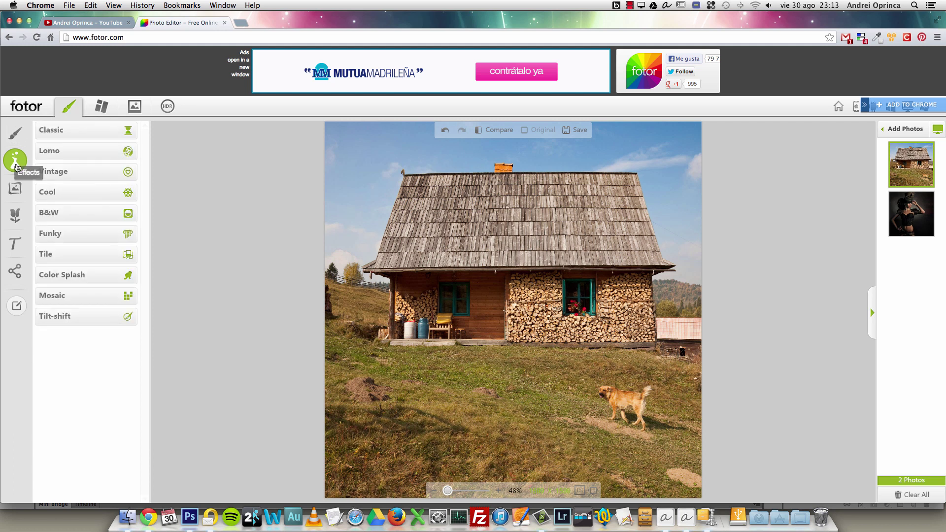
left_click(97, 150)
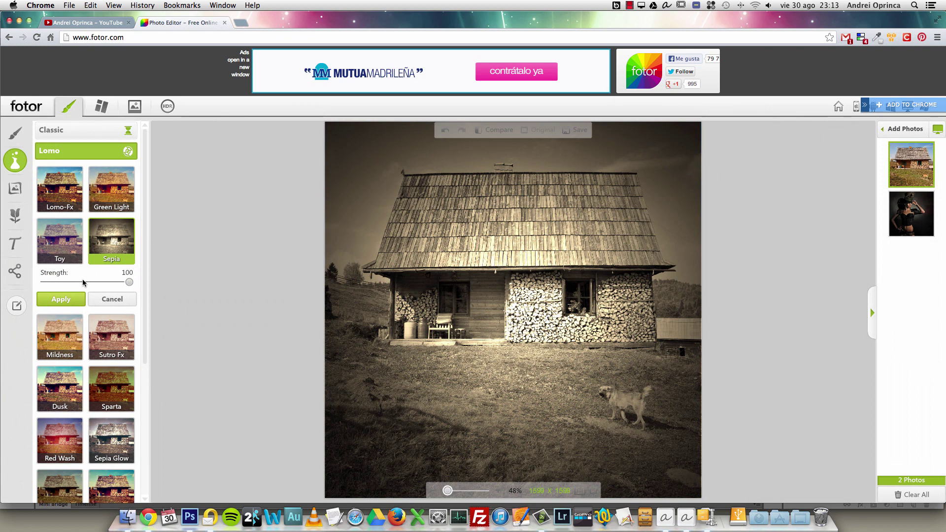
left_click_drag(130, 282, 69, 284)
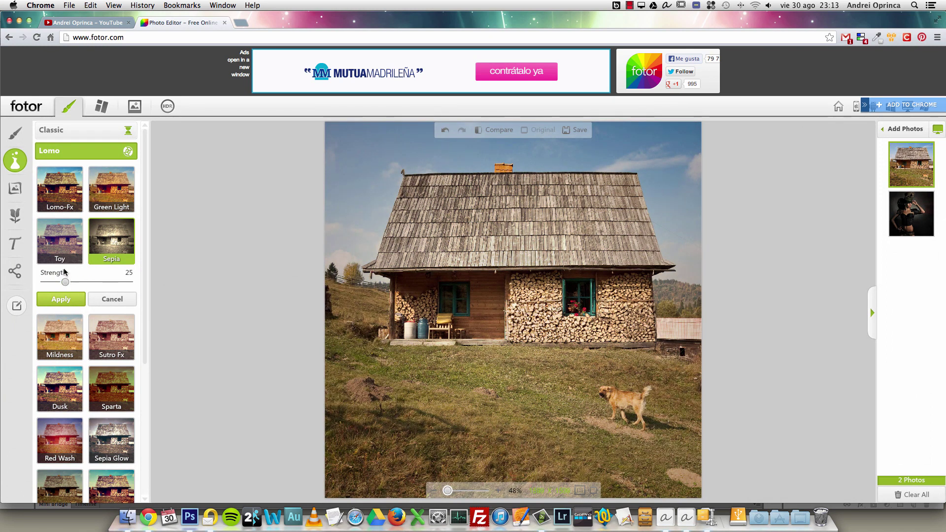
Apply the Lomo effect Toy to the house photo at strength 100
left_click(64, 249)
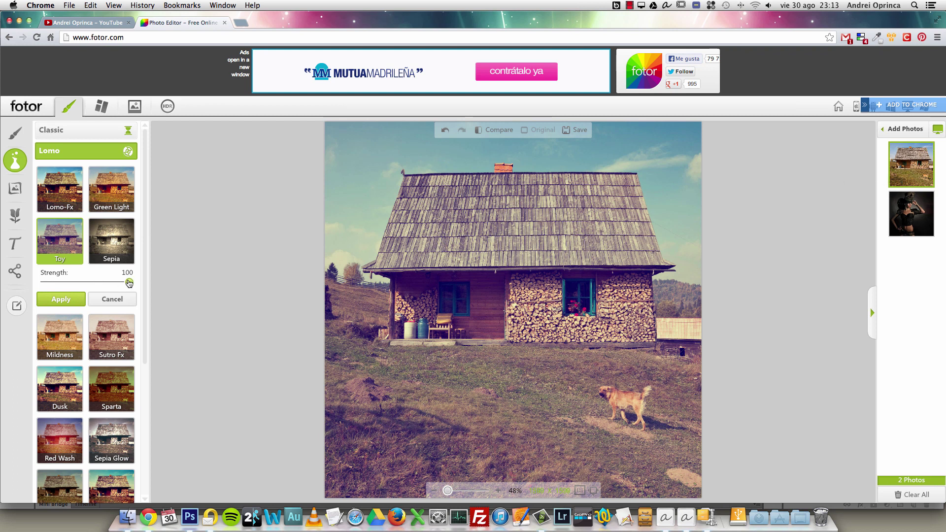
left_click(53, 304)
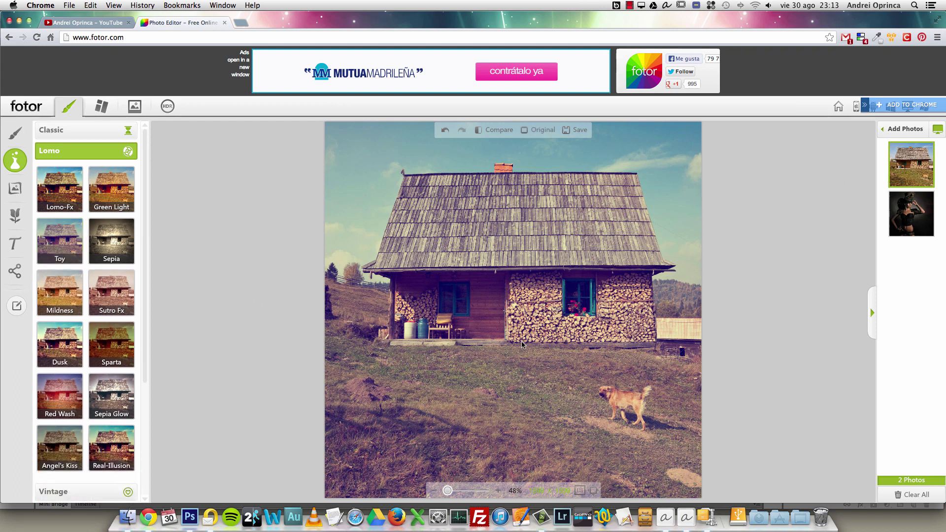
Try the Lomo effect Dusk at strength 54 on the house photo, and discard it while switching to the Vintage effects
left_click(82, 334)
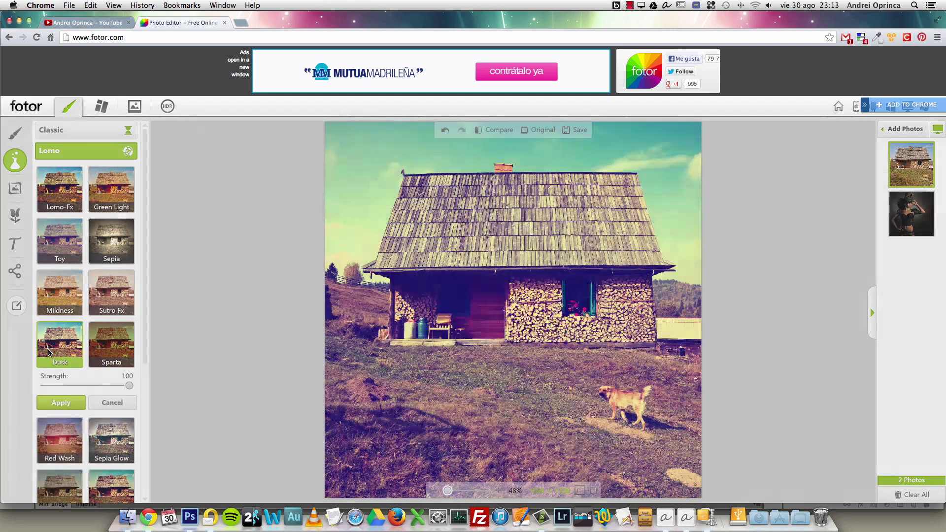
left_click_drag(127, 387, 88, 390)
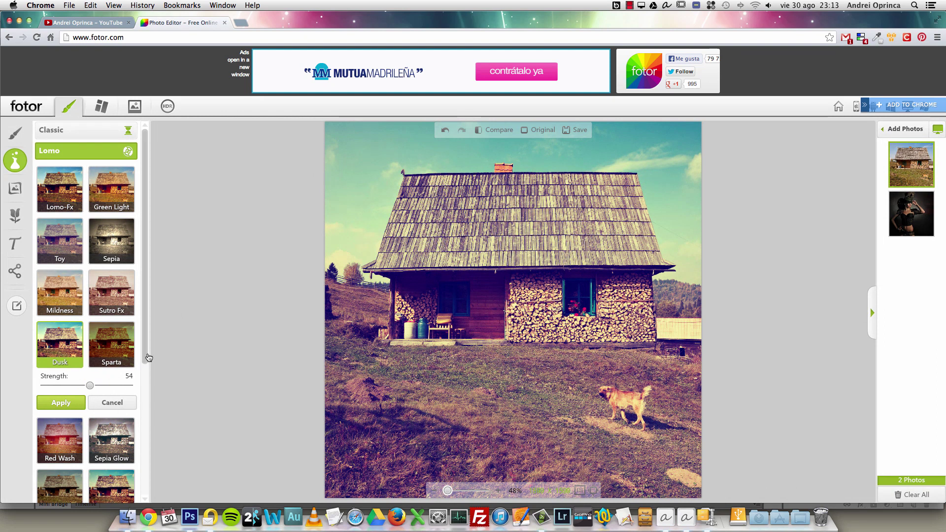
scroll(133, 364, "down", 5)
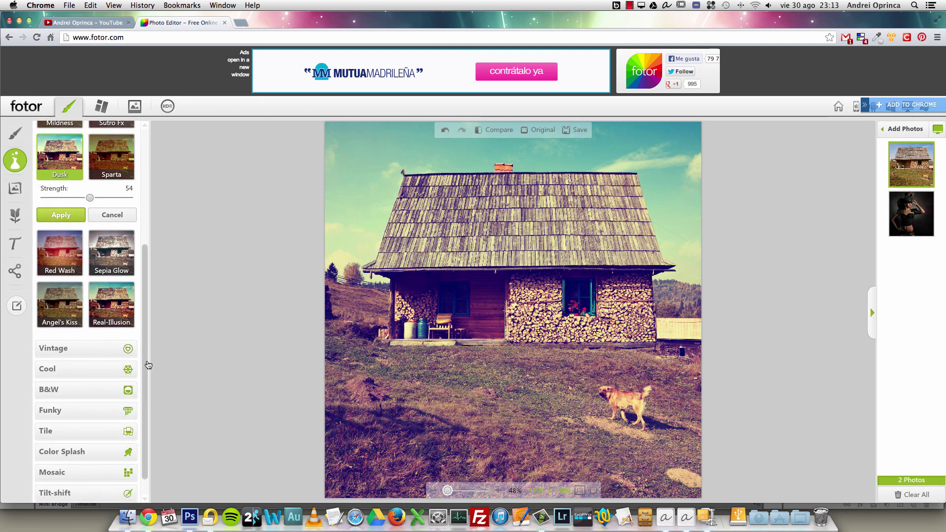
scroll(146, 365, "down", 1)
left_click(81, 319)
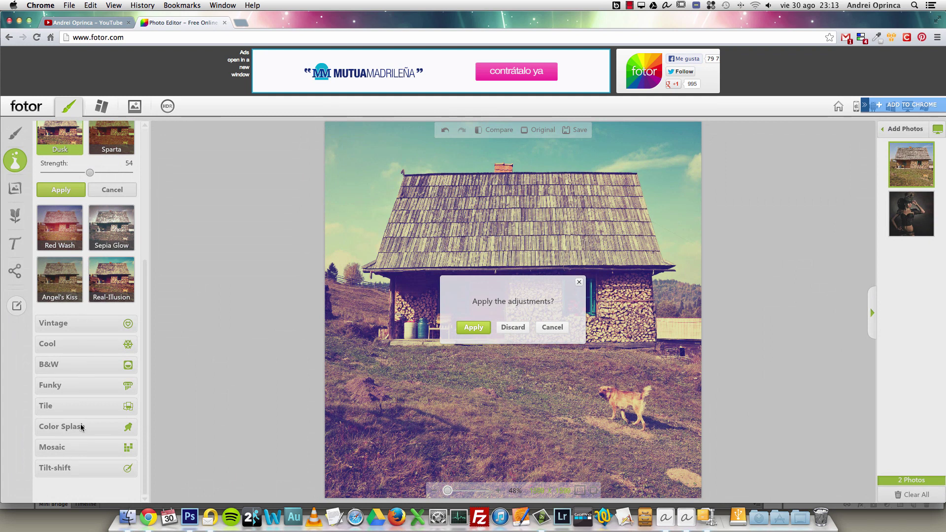
left_click(508, 332)
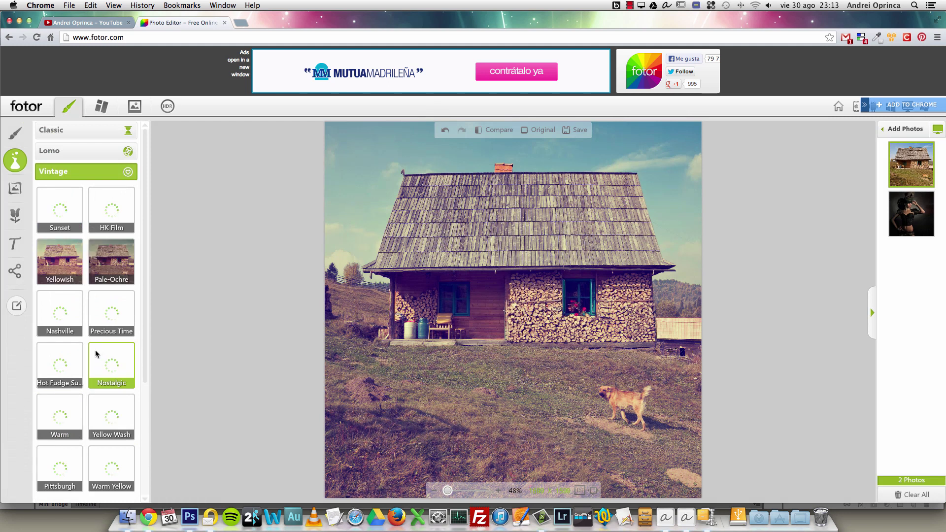
Pixelate the dog in the house photo with the Mosaic brush at size 50 and intensity 15
scroll(96, 351, "down", 5)
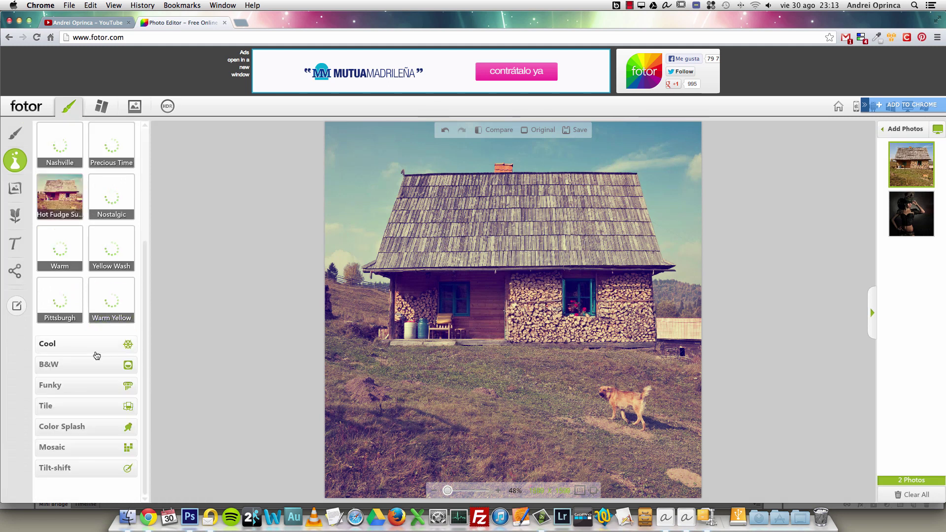
left_click(68, 448)
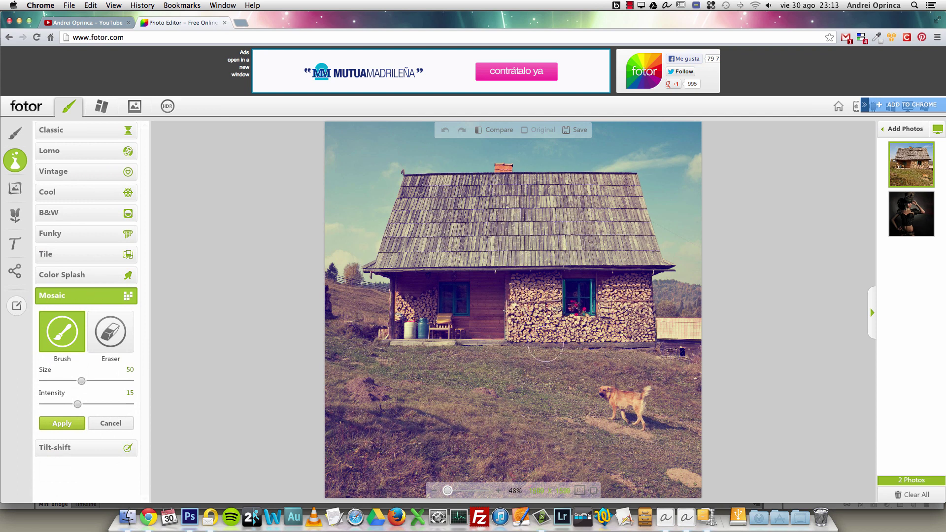
mouse_move(645, 414)
left_mouse_down()
mouse_move(617, 398)
mouse_move(606, 405)
mouse_move(648, 405)
mouse_move(609, 390)
left_mouse_up()
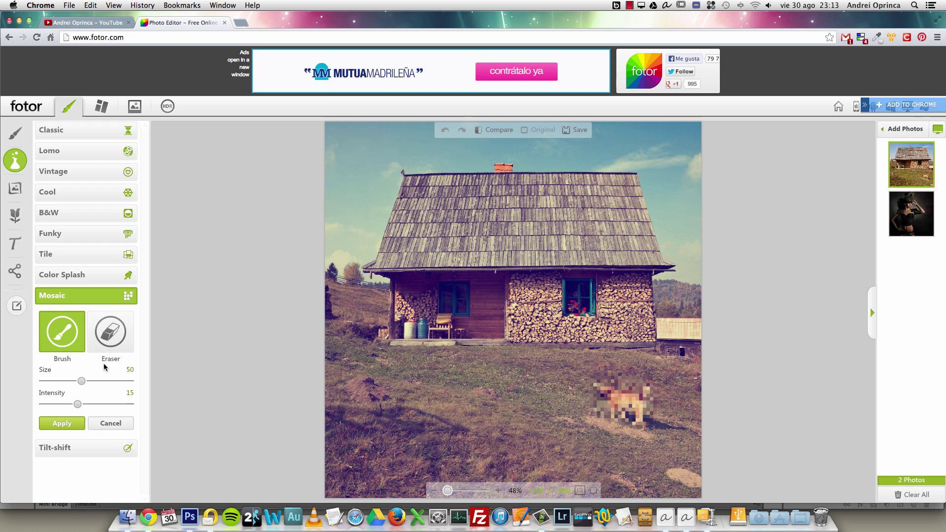
Set the Mosaic size to 35 and intensity to 9, erase the mosaic from the dog, and leave for the borders, discarding the adjustments
mouse_move(81, 381)
left_mouse_down()
mouse_move(102, 381)
mouse_move(67, 381)
mouse_move(70, 404)
mouse_move(47, 409)
mouse_move(111, 411)
mouse_move(55, 409)
left_mouse_up()
left_click(109, 334)
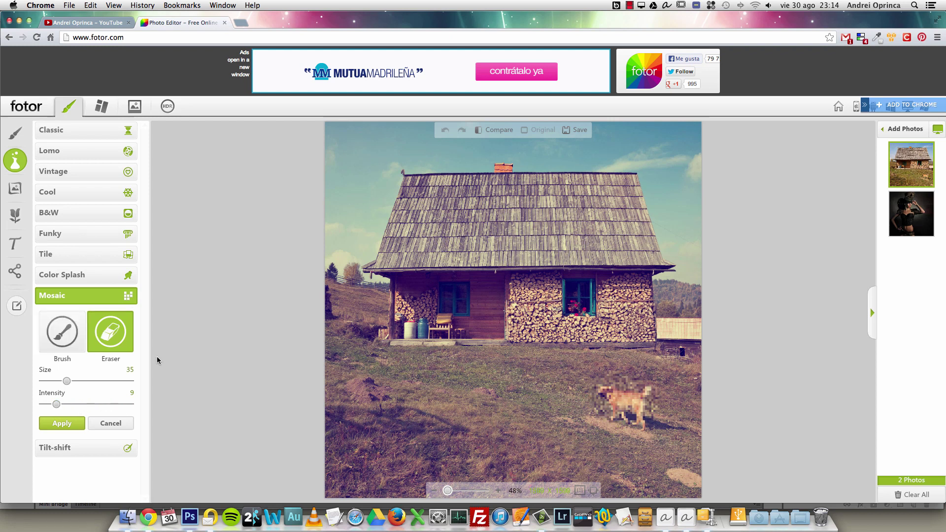
mouse_move(605, 409)
left_mouse_down()
mouse_move(580, 406)
mouse_move(608, 371)
mouse_move(617, 391)
mouse_move(657, 416)
mouse_move(679, 386)
mouse_move(610, 420)
left_mouse_up()
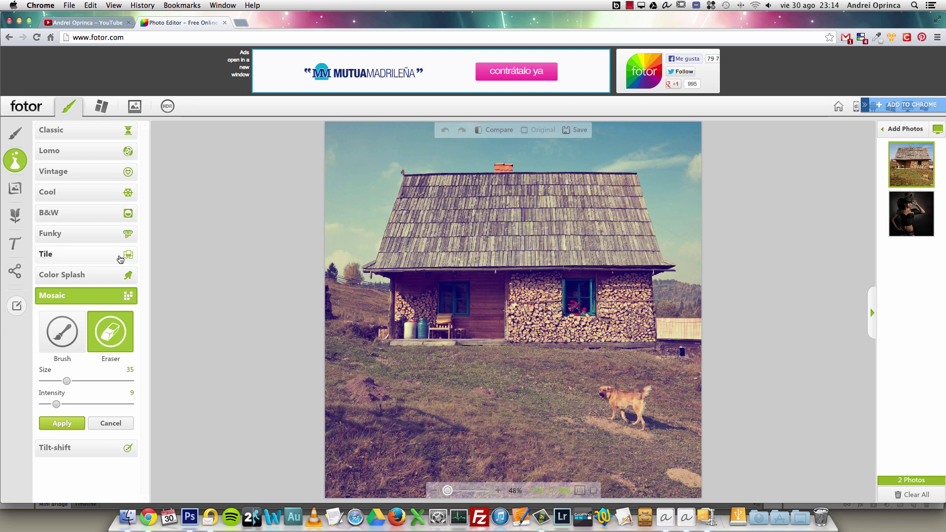
left_click(13, 191)
left_click(511, 327)
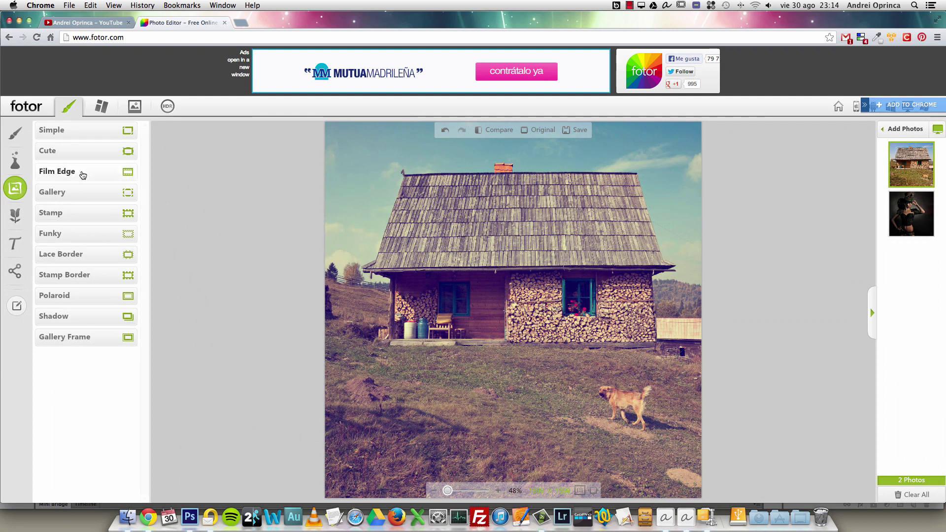
Try the Film Edge border with perforated sides on the house photo, and discard it in favour of the Stamp Border options
left_click(82, 172)
left_click(61, 210)
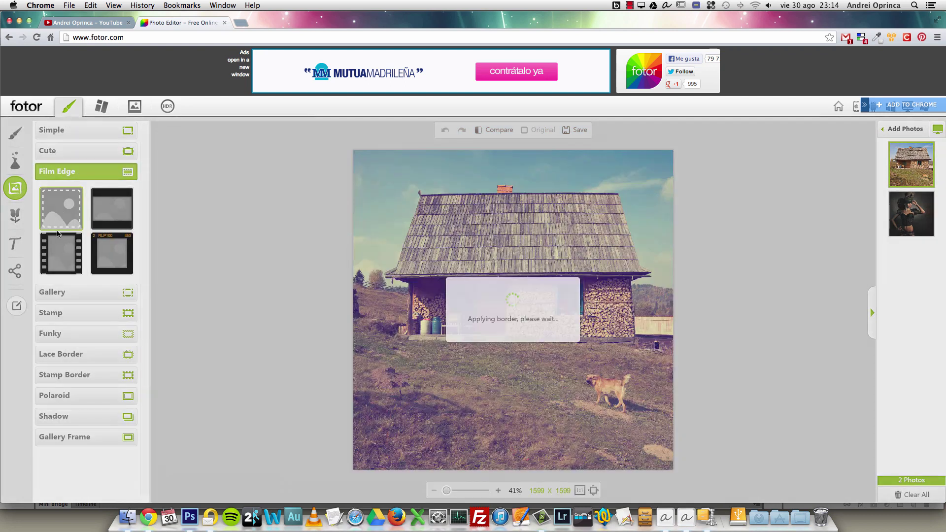
left_click(57, 245)
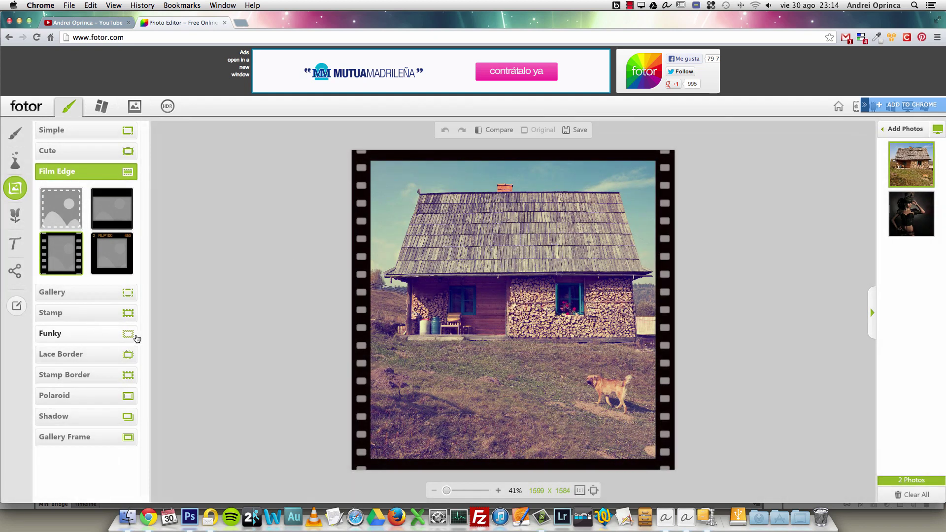
left_click(108, 375)
left_click(515, 328)
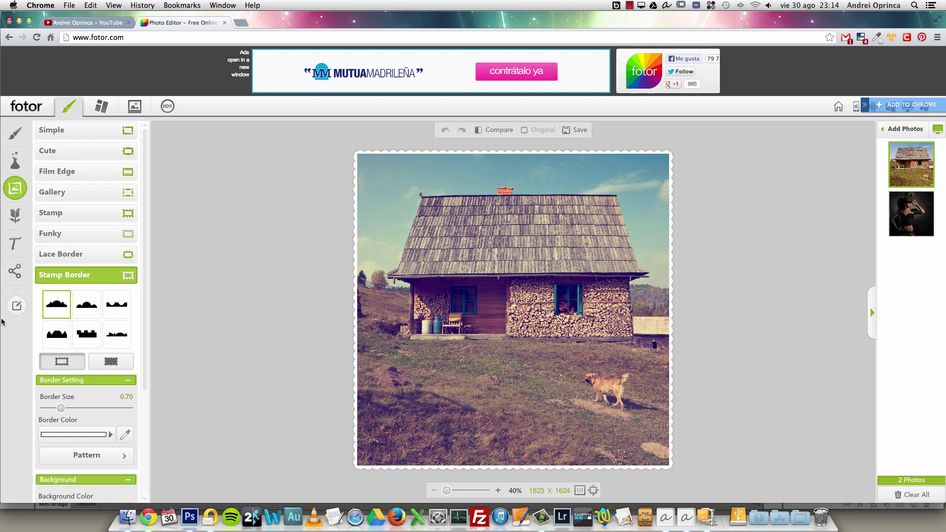
Try a Stamp Border with the square-notched edge, size 0.63 and green color, and discard it while switching to the clip art
left_click(88, 332)
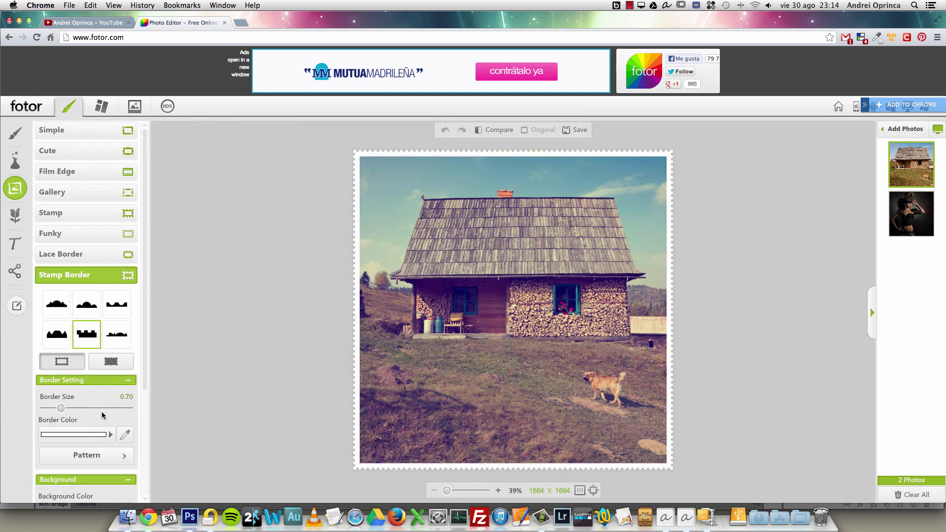
left_click_drag(66, 411, 87, 412)
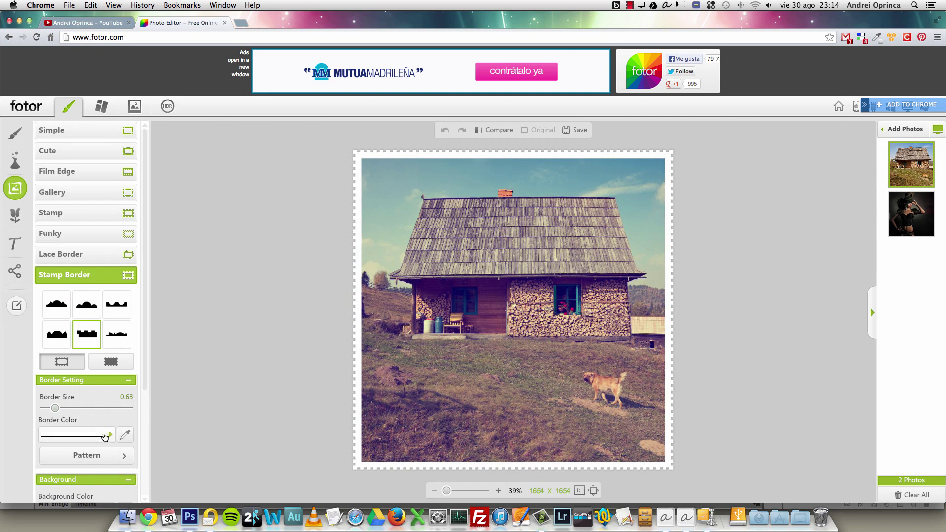
left_click(95, 435)
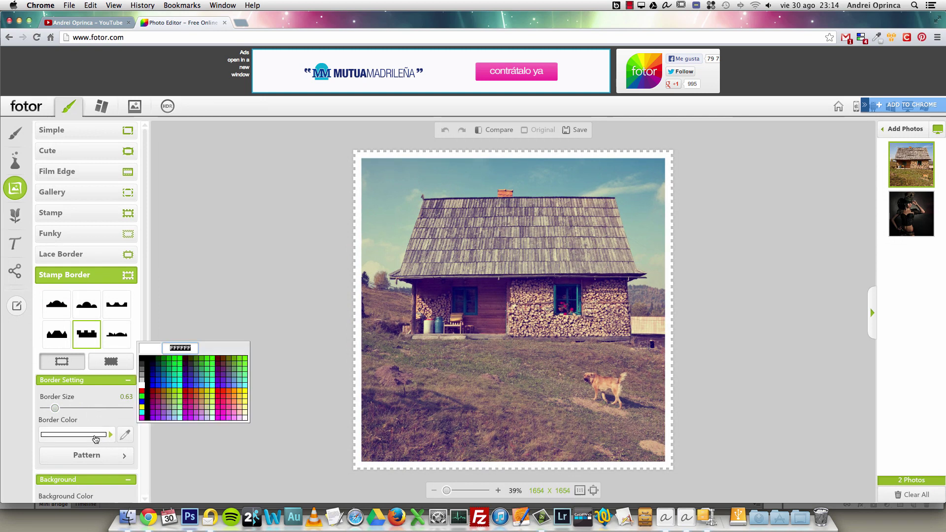
left_click(209, 376)
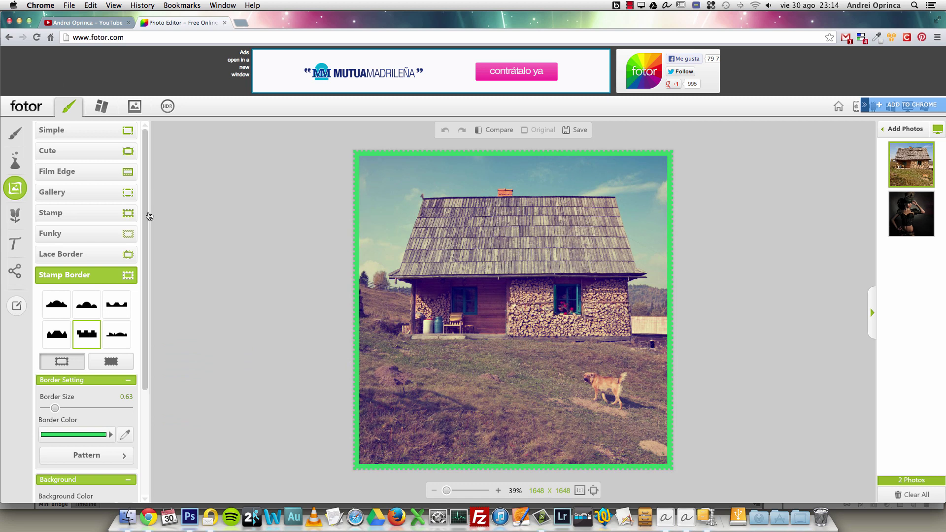
left_click(16, 222)
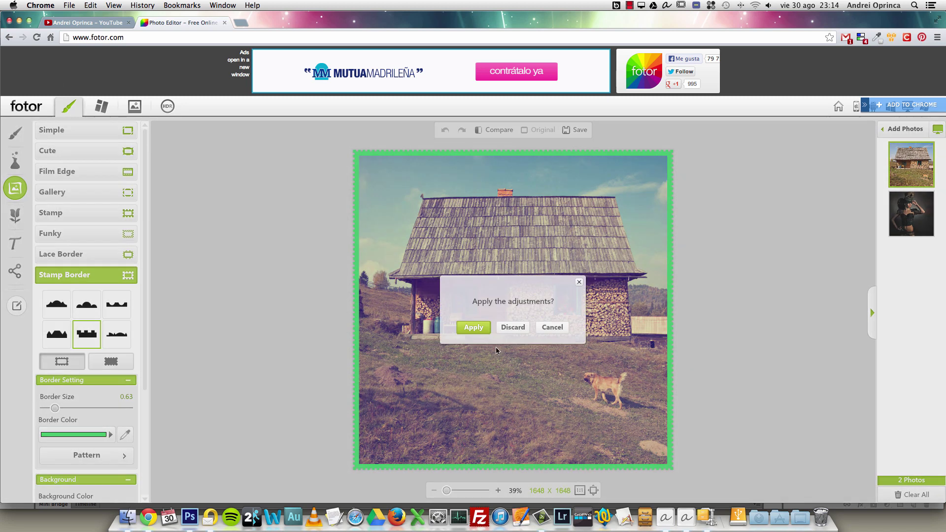
left_click(515, 327)
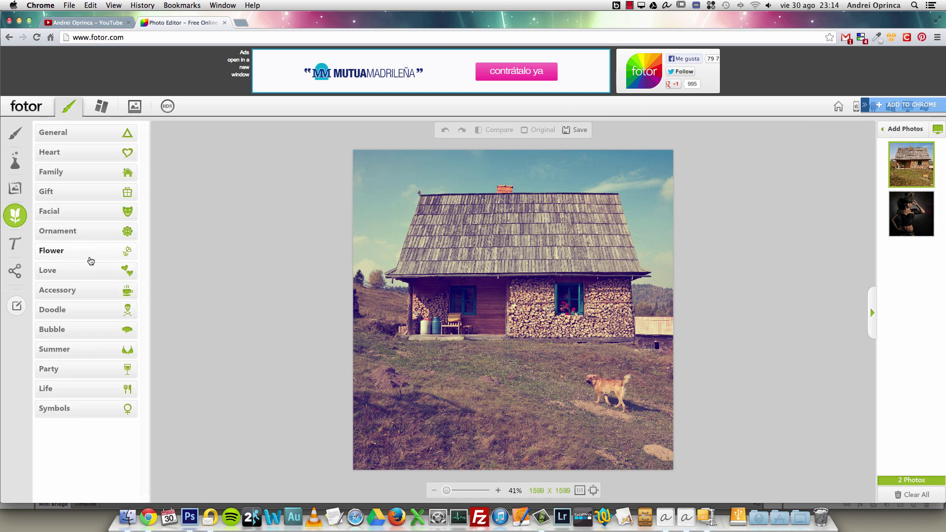
Try the Facial toothy-mouth sticker on the house photo, and open the portrait of the woman without saving the house photo
left_click(85, 212)
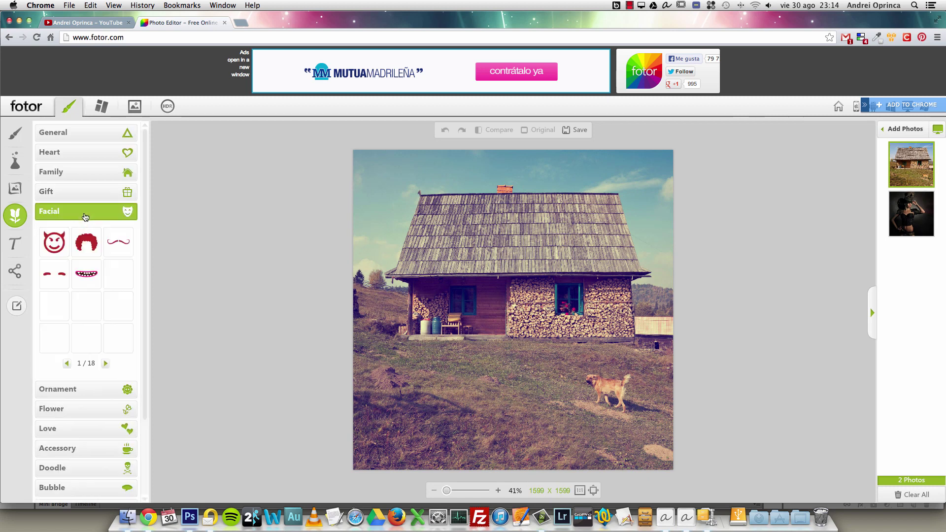
left_click(88, 277)
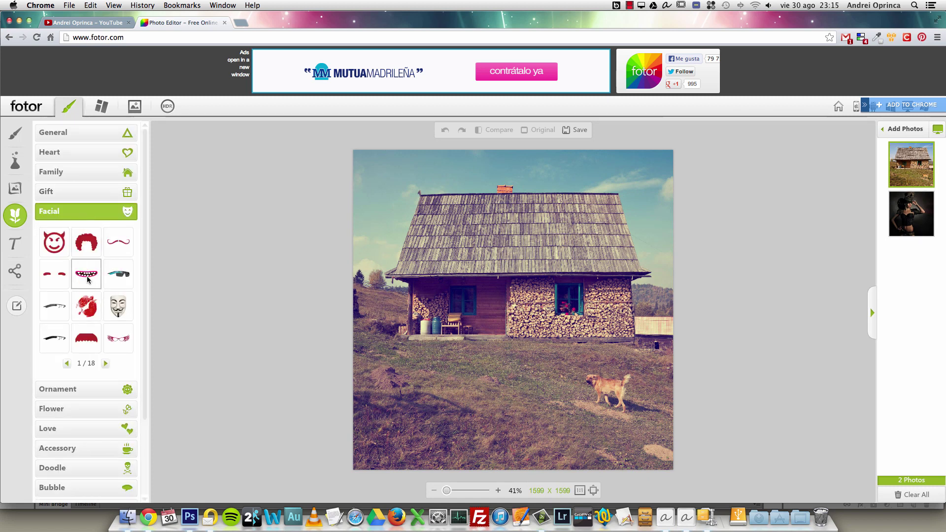
left_click(912, 217)
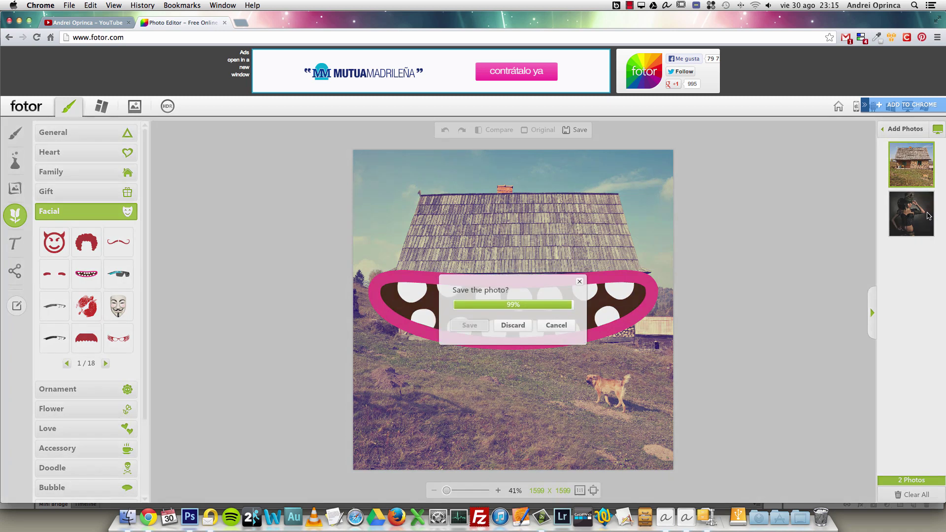
left_click(522, 325)
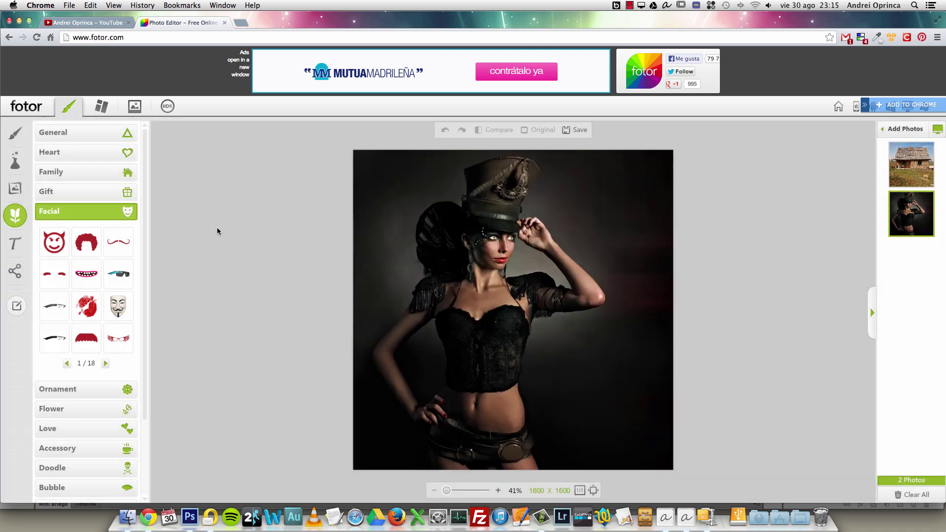
Add the toothy-mouth sticker to the portrait, shrink it to 233 x 64 at 100% opacity, and place it over the woman's mouth
left_click(92, 274)
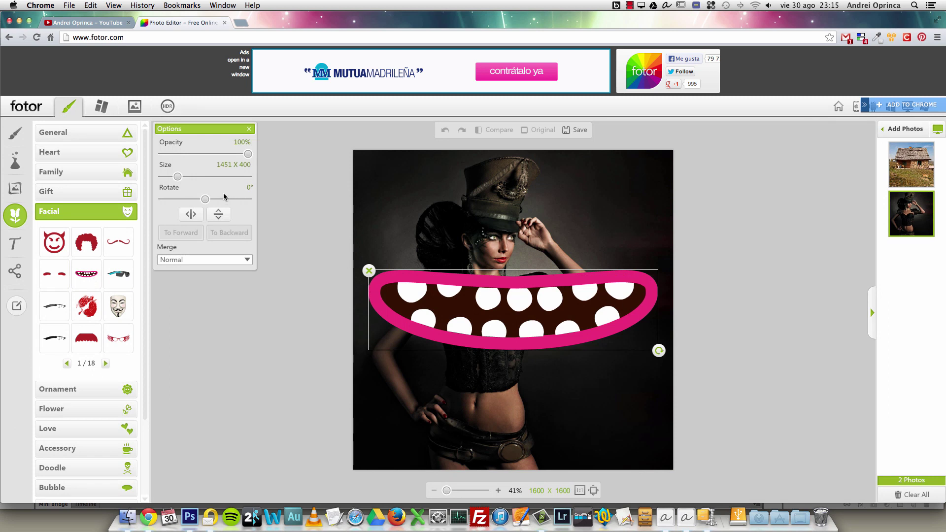
mouse_move(245, 157)
left_mouse_down()
mouse_move(220, 154)
mouse_move(252, 155)
left_mouse_up()
left_click_drag(170, 179, 165, 180)
left_click_drag(493, 308, 484, 262)
left_click_drag(169, 179, 163, 181)
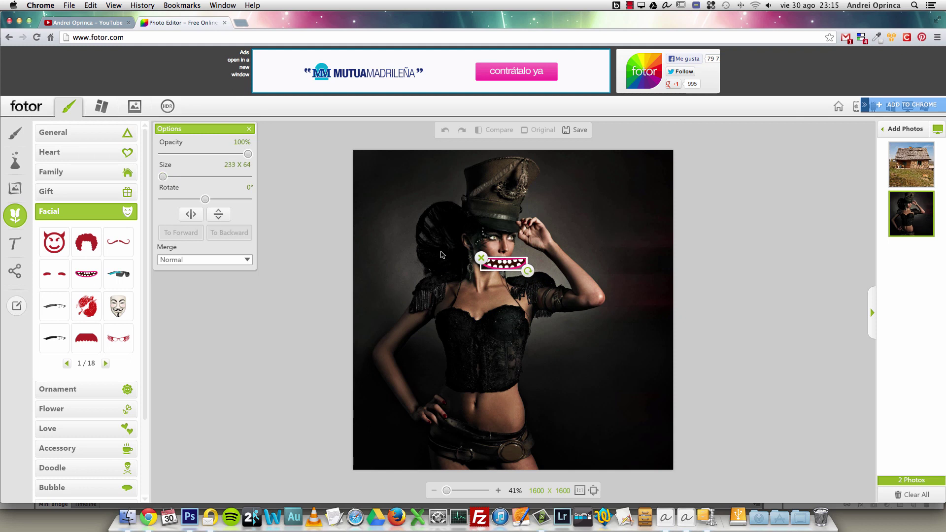
left_click_drag(508, 267, 507, 263)
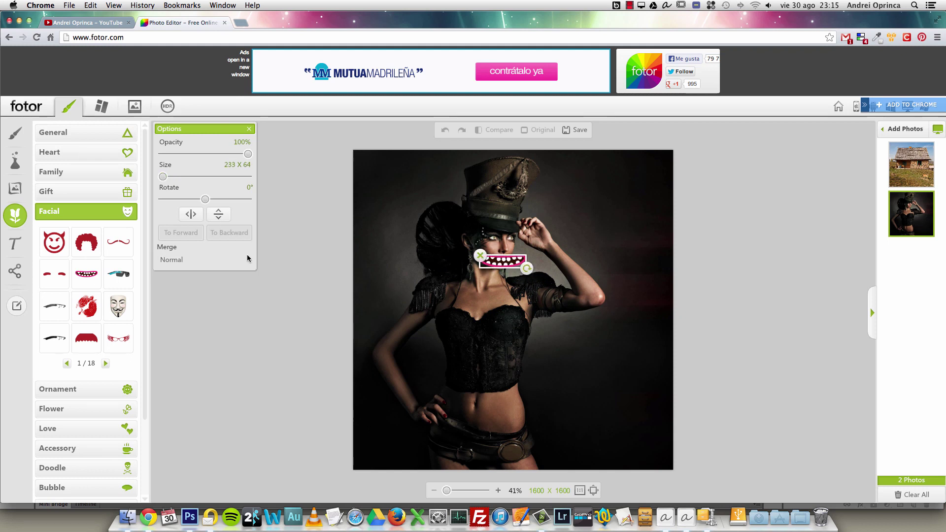
Try the Screen merge mode on the mouth sticker and realign the sticker over the woman's lips
left_click(253, 257)
mouse_move(249, 285)
left_mouse_down()
mouse_move(251, 320)
mouse_move(250, 282)
left_mouse_up()
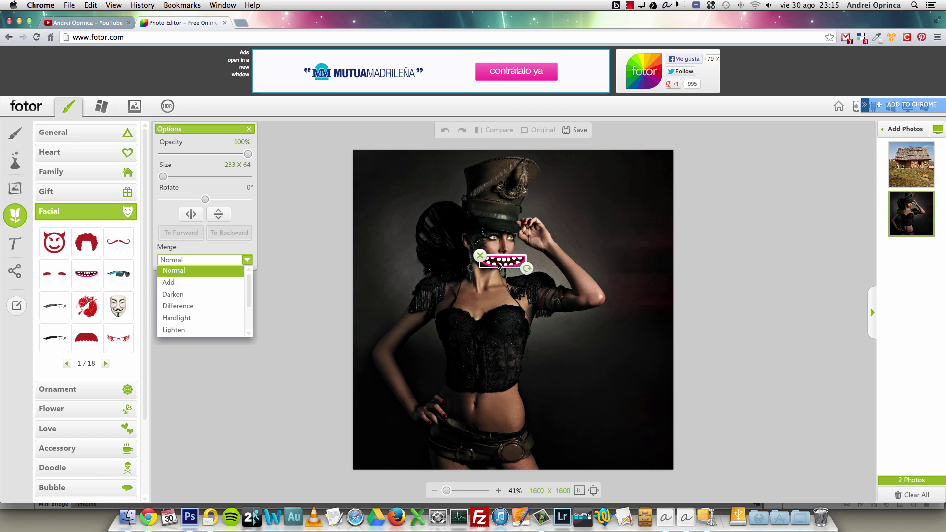
scroll(249, 299, "down", 2)
scroll(251, 299, "down", 2)
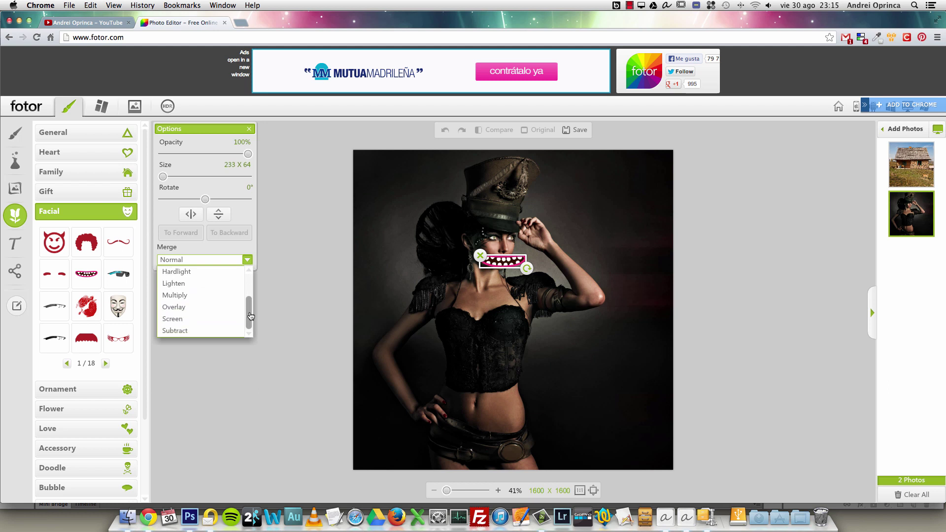
left_click(197, 320)
left_click(570, 293)
mouse_move(521, 265)
left_mouse_down()
mouse_move(587, 286)
mouse_move(506, 265)
left_mouse_up()
Set the mouth sticker's merge mode to Multiply, adjust its position over the lips, and deselect it
left_click(206, 260)
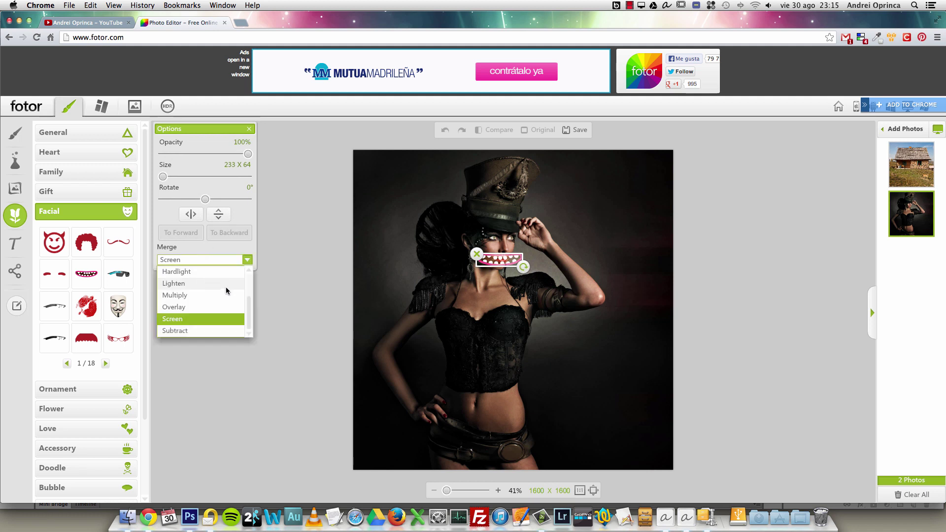
left_click(217, 295)
mouse_move(524, 260)
left_mouse_down()
mouse_move(547, 269)
mouse_move(509, 263)
left_mouse_up()
left_click(563, 248)
Add the Family clip art of the crescent moon at 487 x 400 and place it in the portrait's upper-right corner
left_click(98, 172)
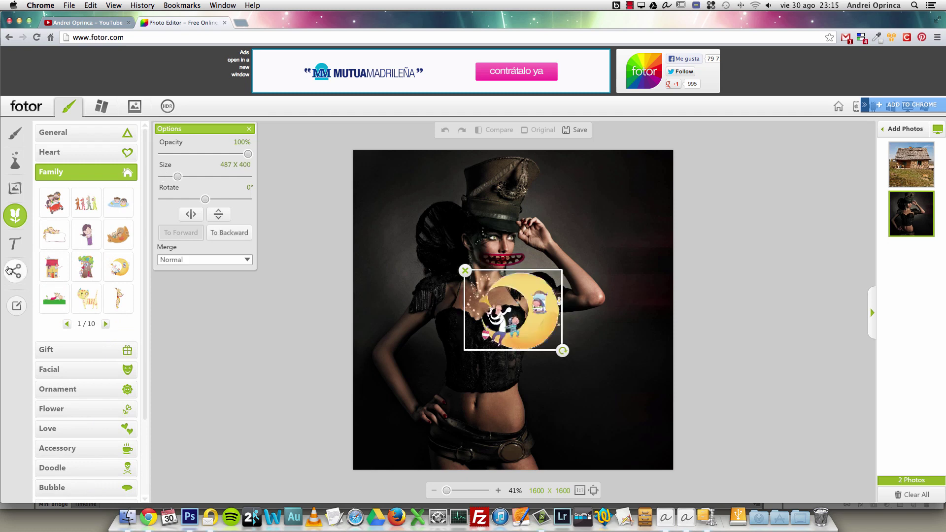
left_click_drag(510, 338, 631, 212)
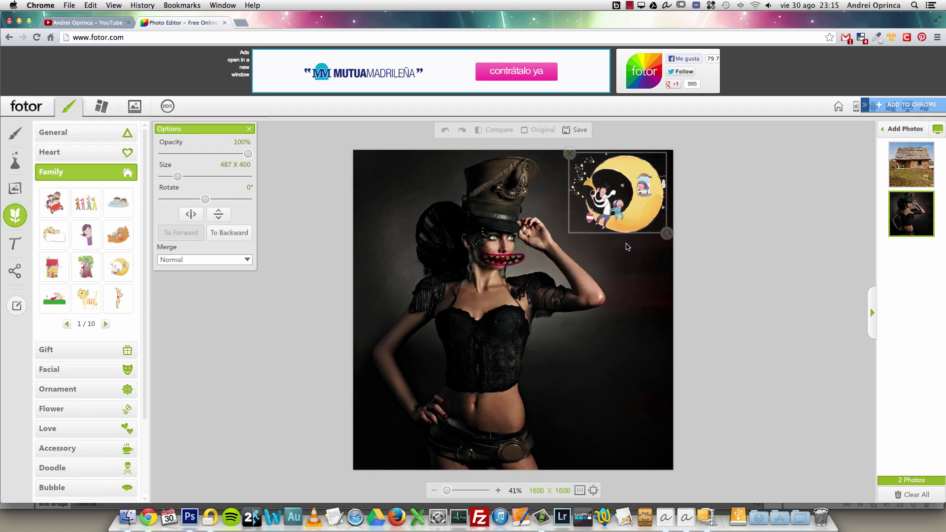
left_click(695, 278)
Switch to the card mode, discarding the portrait changes, and view the Mother's Day card templates
left_click(135, 106)
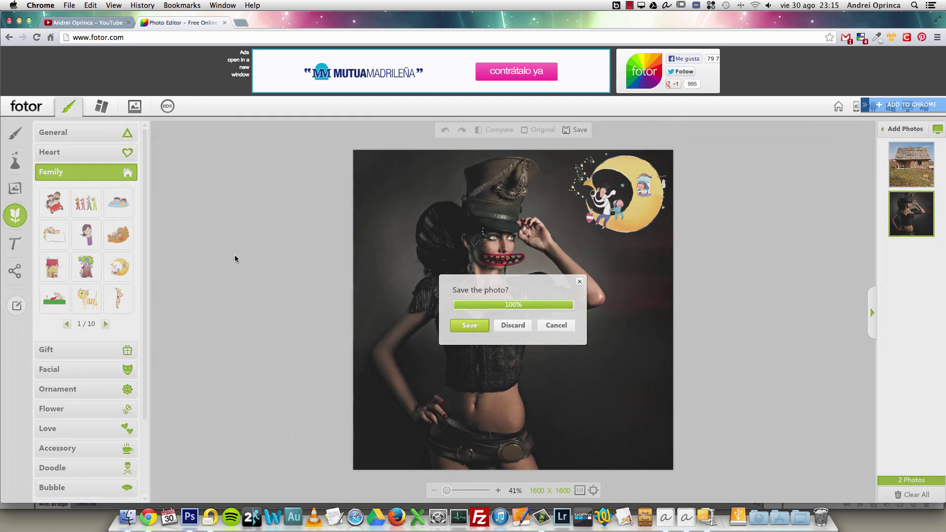
left_click(513, 326)
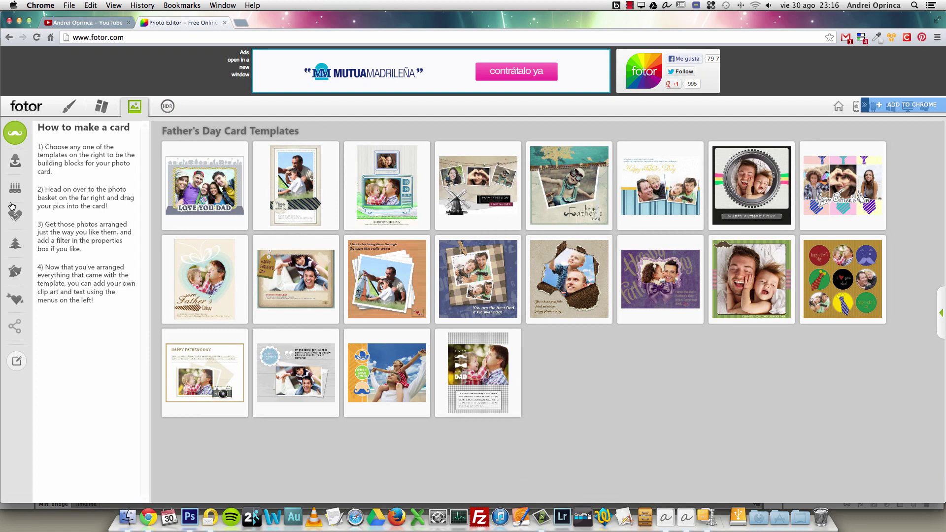
left_click(19, 169)
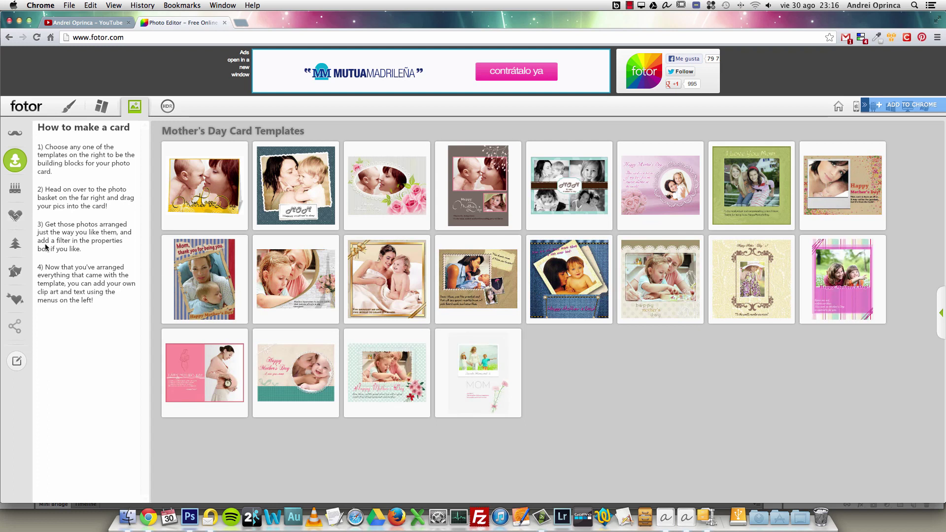
Choose the Thank You card template with pink flowers and an oval frame, and place the woman's portrait in the frame
left_click(15, 216)
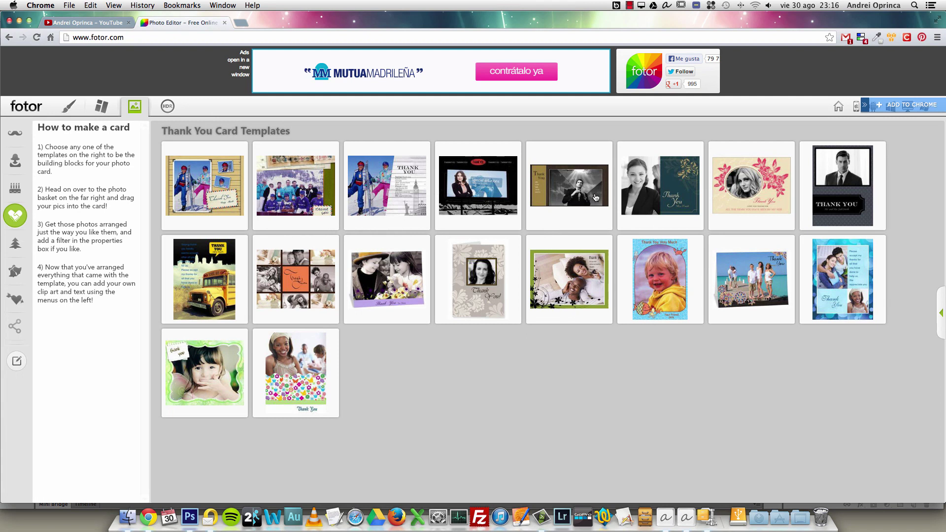
left_click(758, 191)
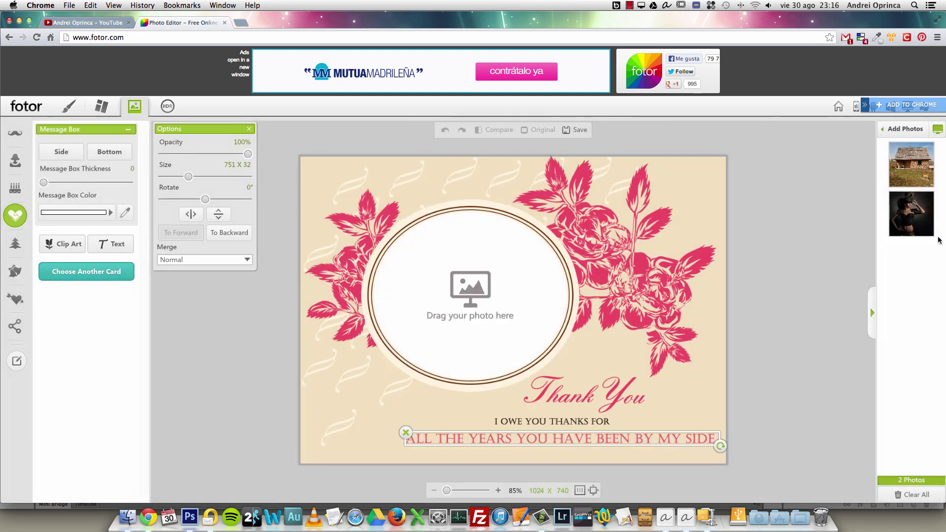
left_click_drag(926, 230, 470, 295)
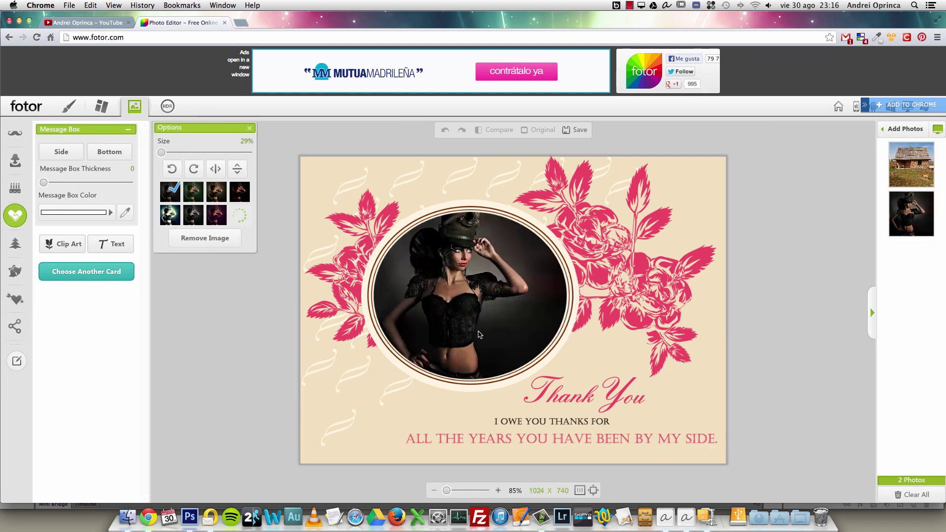
Enlarge the portrait in the oval frame to 99% and reposition it so the woman's face fills the frame
mouse_move(162, 152)
left_mouse_down()
mouse_move(177, 153)
mouse_move(164, 153)
left_mouse_up()
left_click_drag(390, 273, 492, 295)
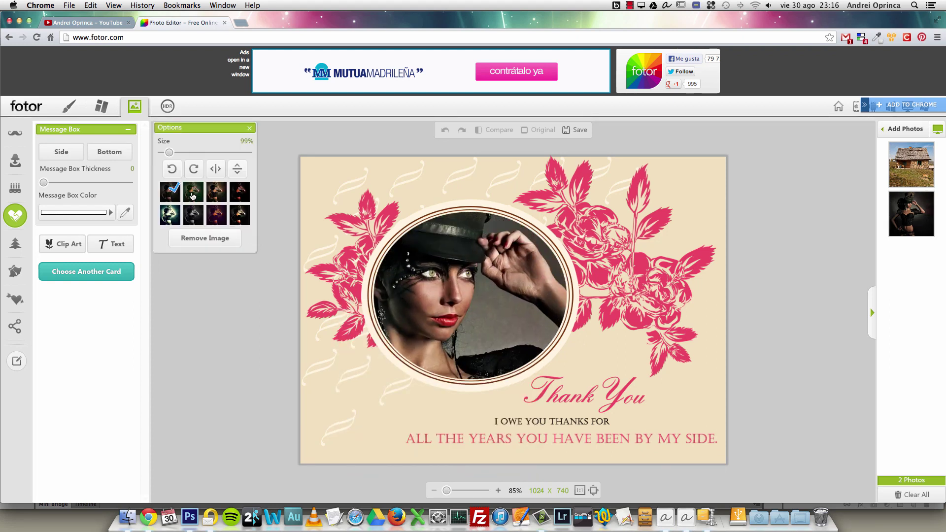
left_click(249, 128)
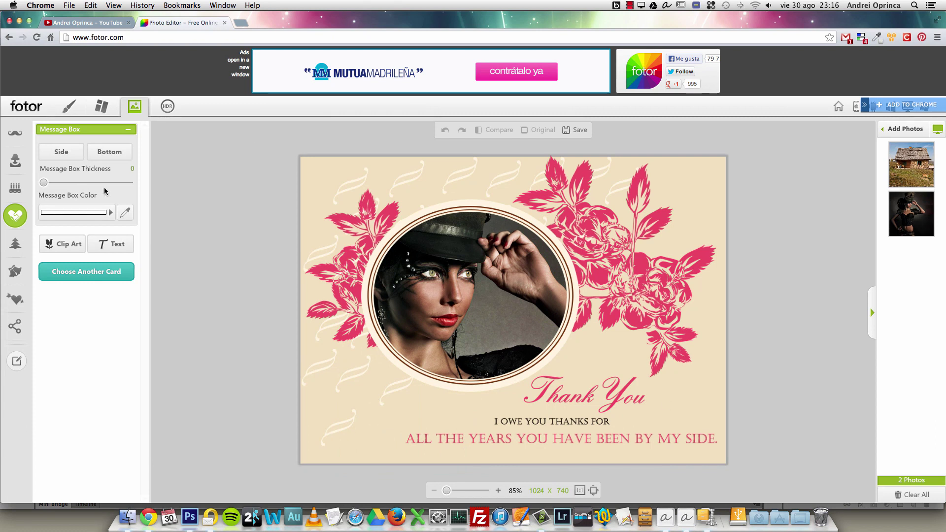
left_click(78, 249)
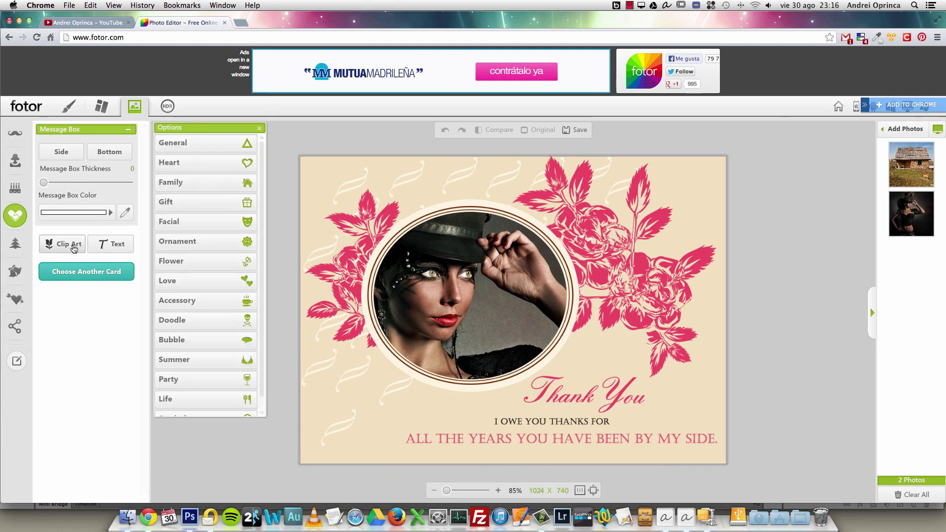
left_click(220, 244)
left_click_drag(220, 247, 684, 327)
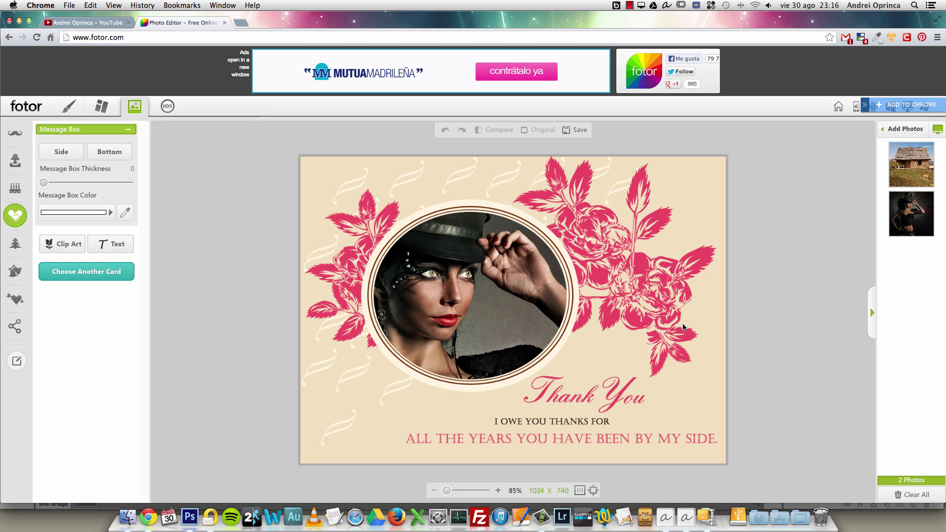
left_click(595, 440)
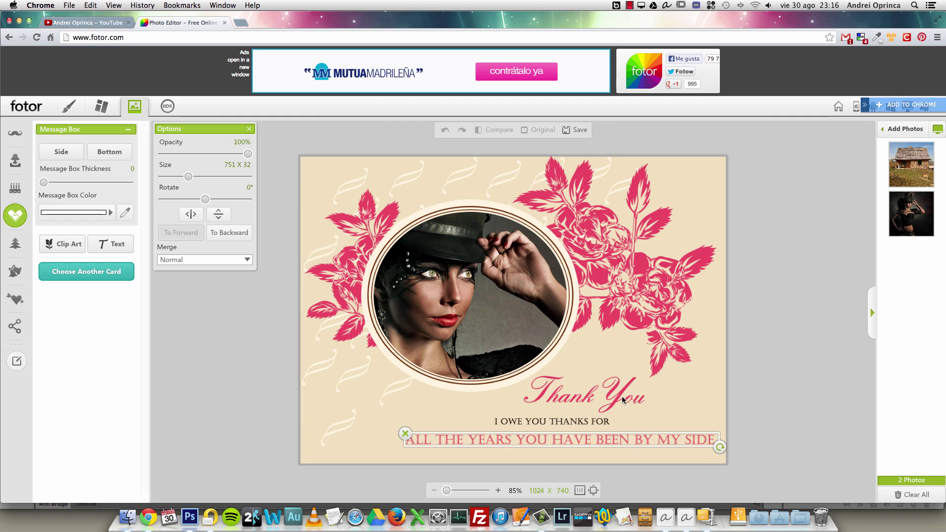
left_click(641, 321)
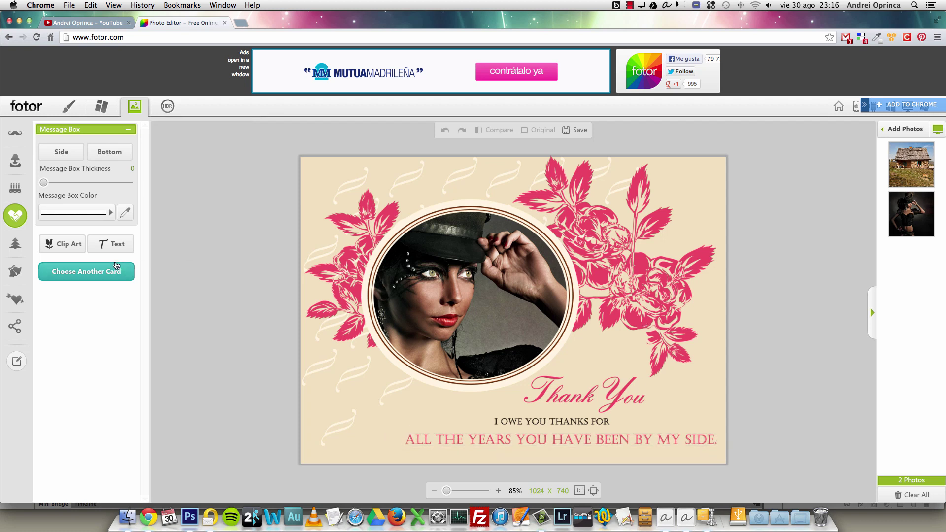
Add the red lips clip art from the Love category below the portrait's left side and resize it to 118 x 105
left_click(64, 244)
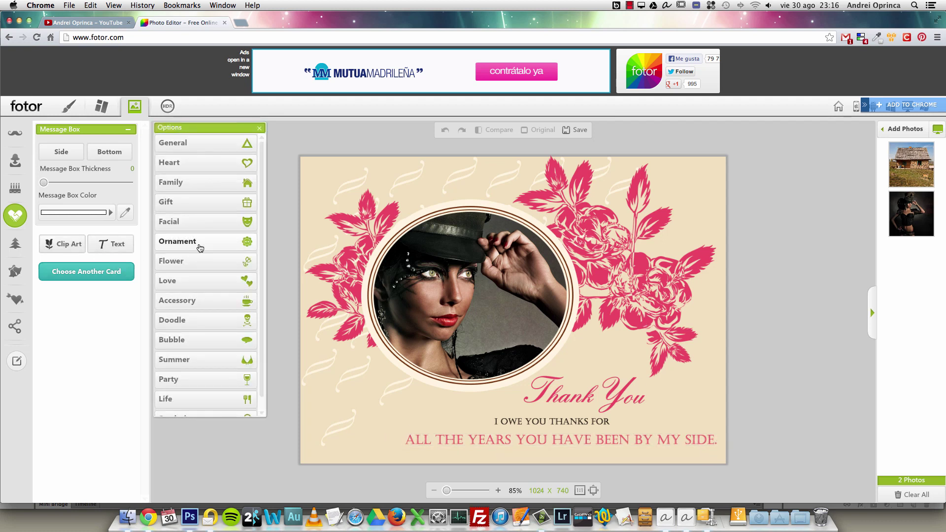
left_click(225, 278)
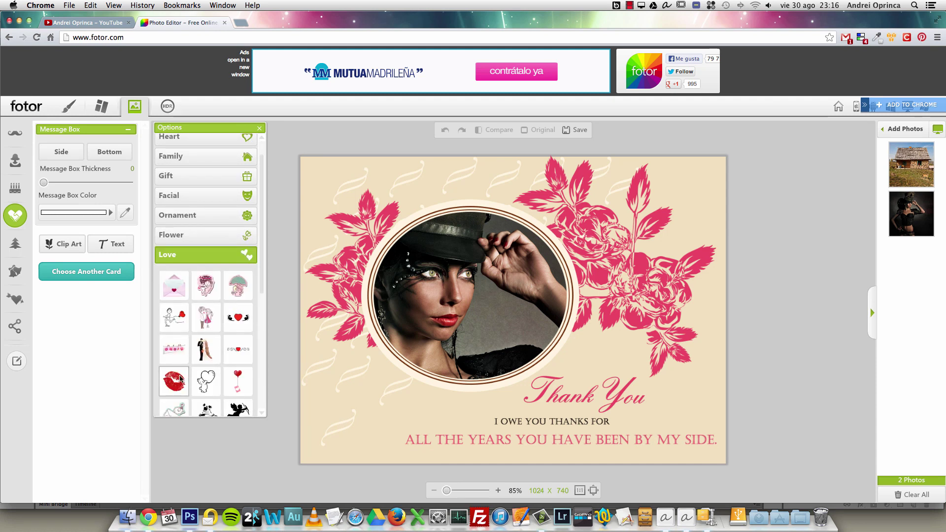
left_click(171, 383)
left_click_drag(480, 285, 338, 375)
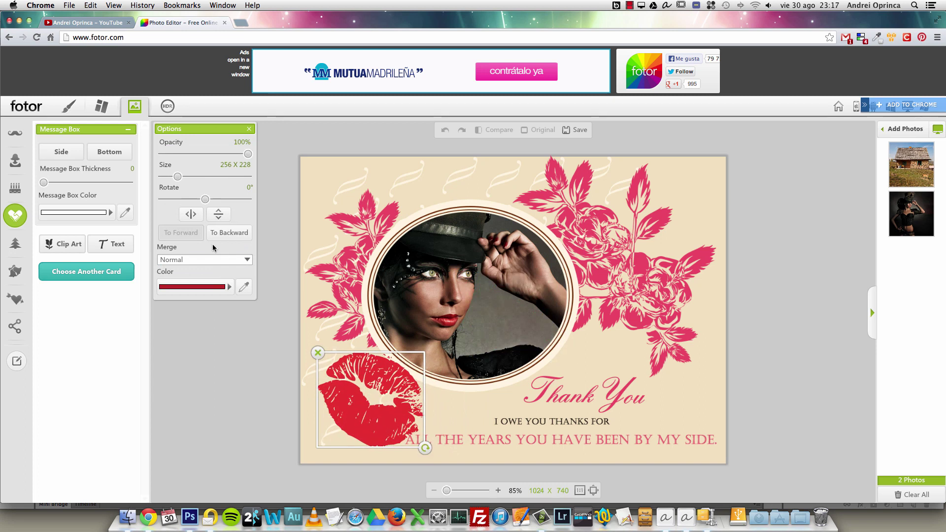
left_click_drag(175, 178, 168, 177)
Try the Overlay merge mode on the red lips clip art
left_click(239, 263)
left_click_drag(249, 298, 249, 317)
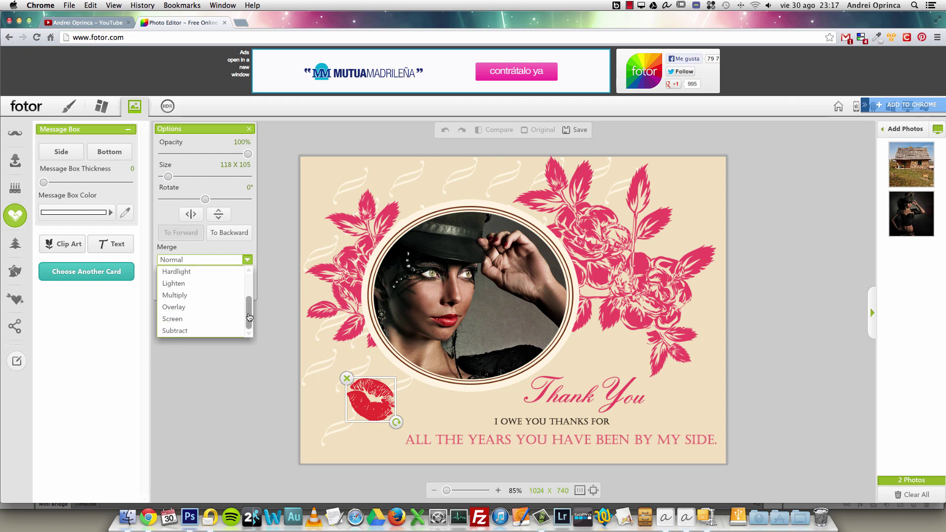
left_click(183, 308)
Blend the lips clip art with the Multiply merge mode at reduced opacity and place it in the card's upper-right corner
left_click(205, 260)
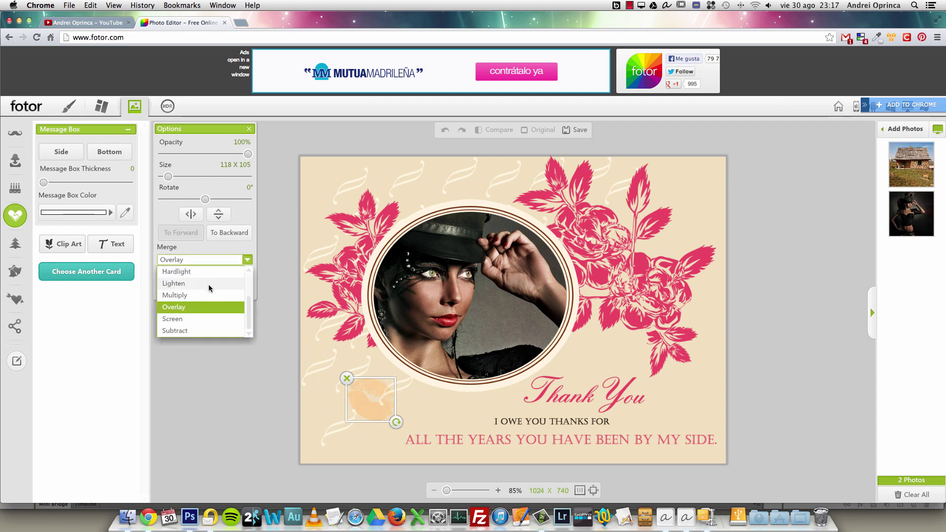
left_click(191, 295)
left_click_drag(367, 406, 681, 403)
left_click_drag(251, 155, 220, 158)
left_click_drag(687, 390, 689, 192)
left_click(748, 274)
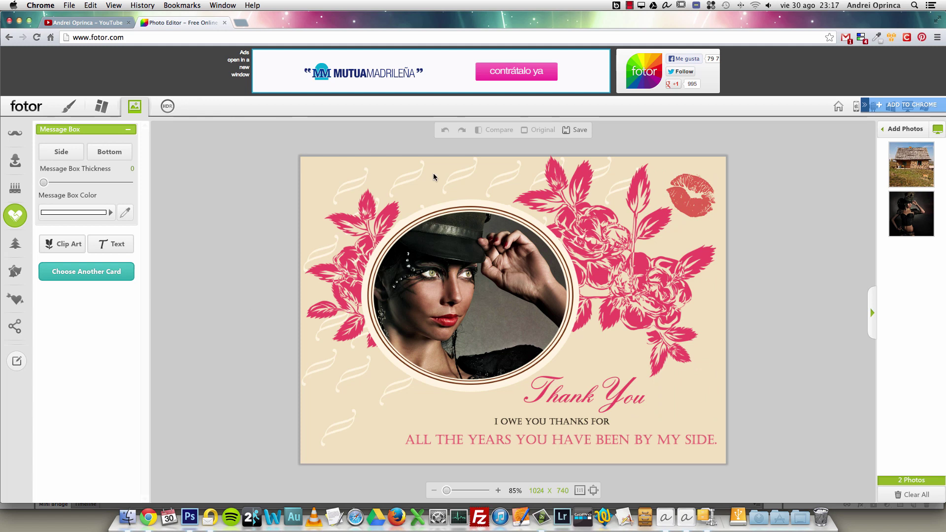
Leave the card for the HDR mode and merge the three sample church exposures with Ghost Reduction enabled
left_click(78, 276)
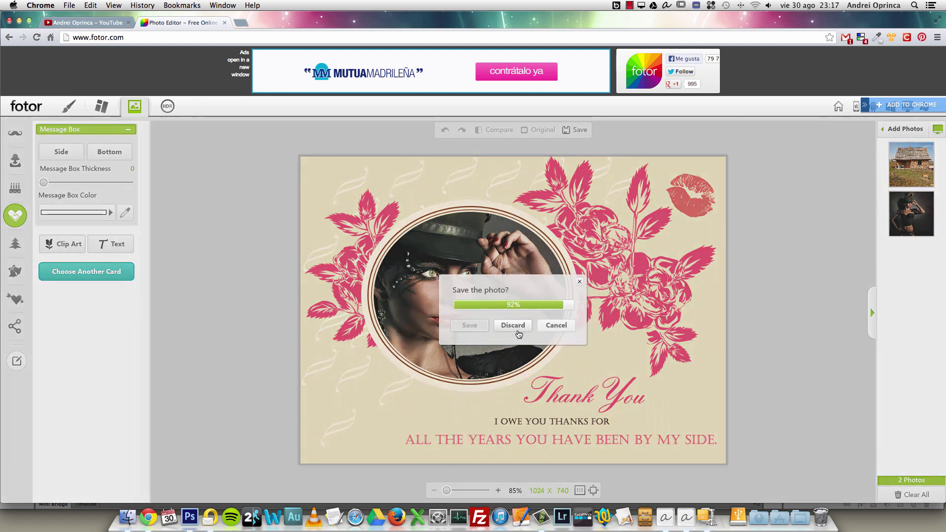
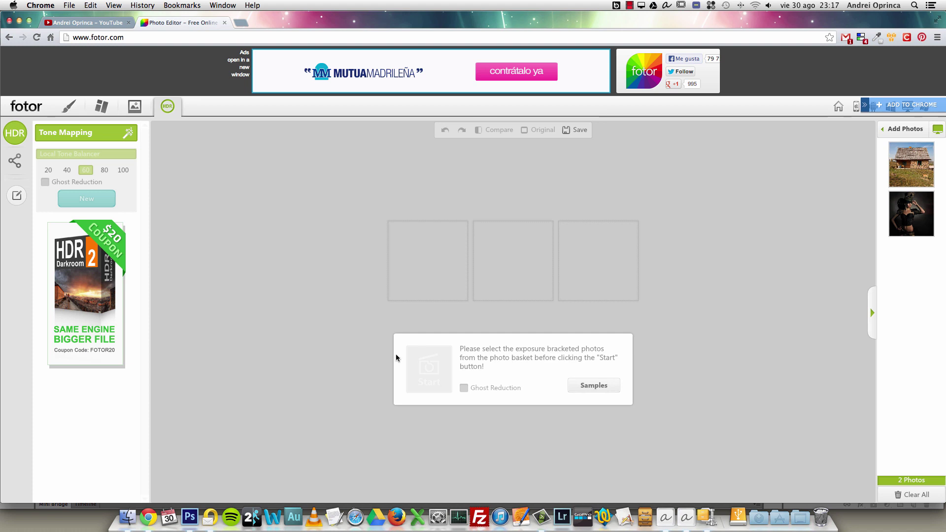
left_click(605, 386)
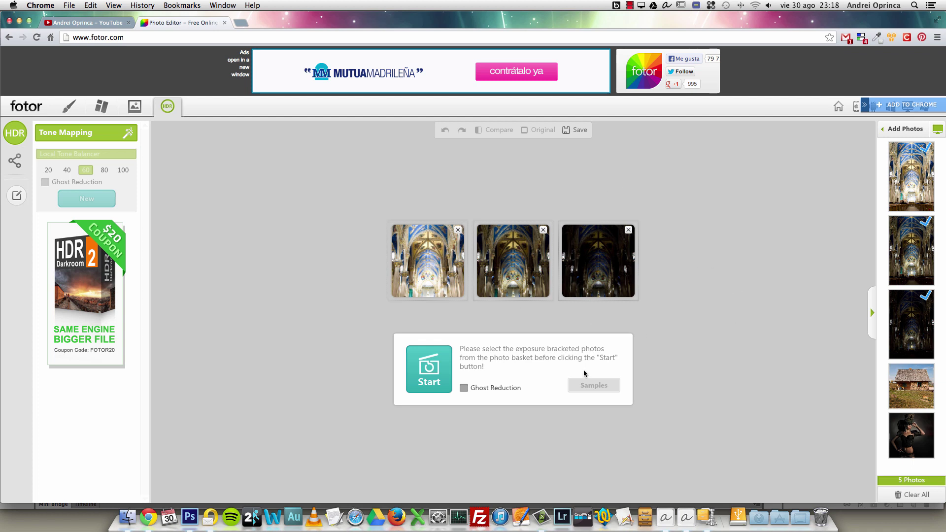
left_click(475, 389)
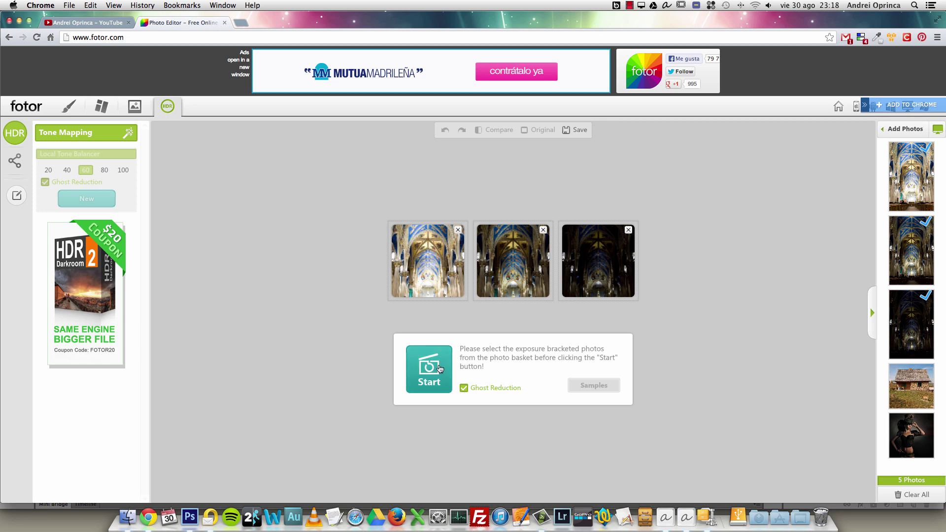
left_click(431, 379)
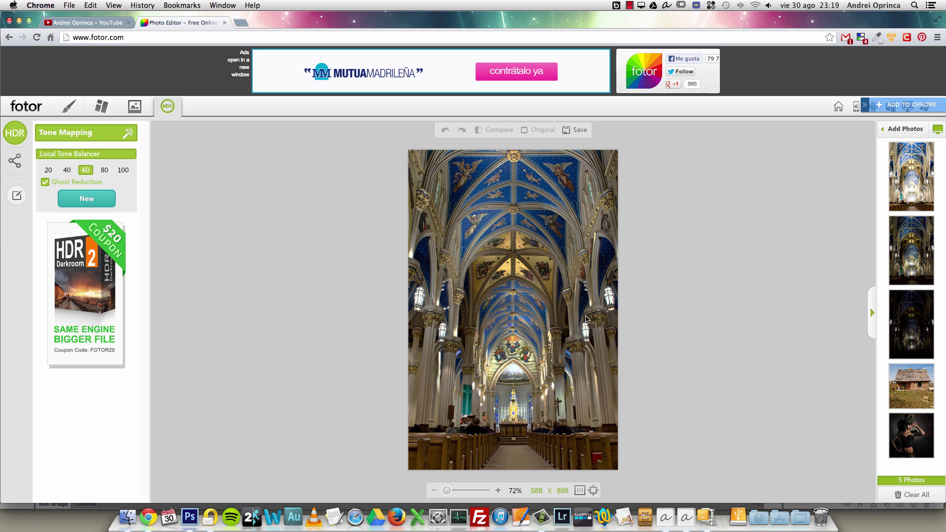
Inspect the merged HDR church image up close, and switch to the photo edit mode, discarding the HDR adjustments
mouse_move(446, 491)
left_mouse_down()
mouse_move(466, 492)
mouse_move(458, 491)
left_mouse_up()
left_click_drag(857, 462, 856, 486)
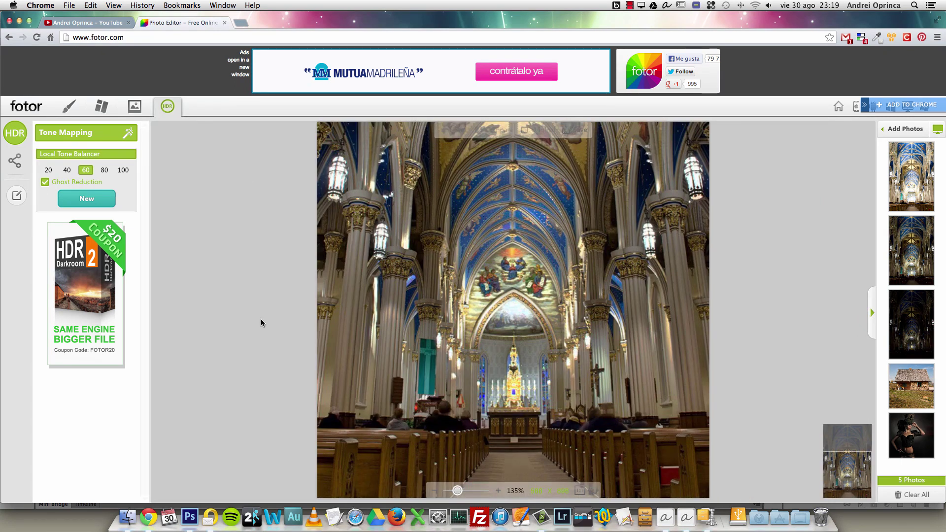
left_click_drag(458, 489, 449, 490)
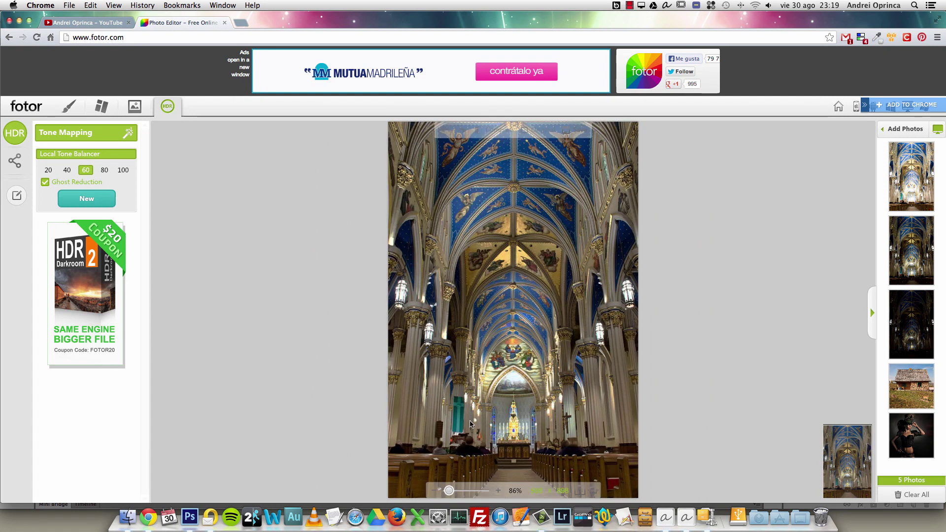
left_click(434, 491)
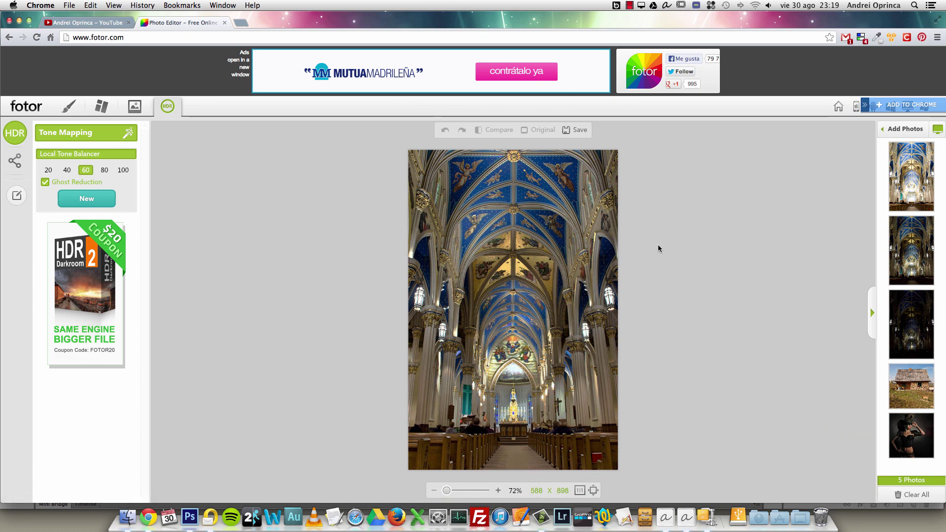
mouse_move(929, 284)
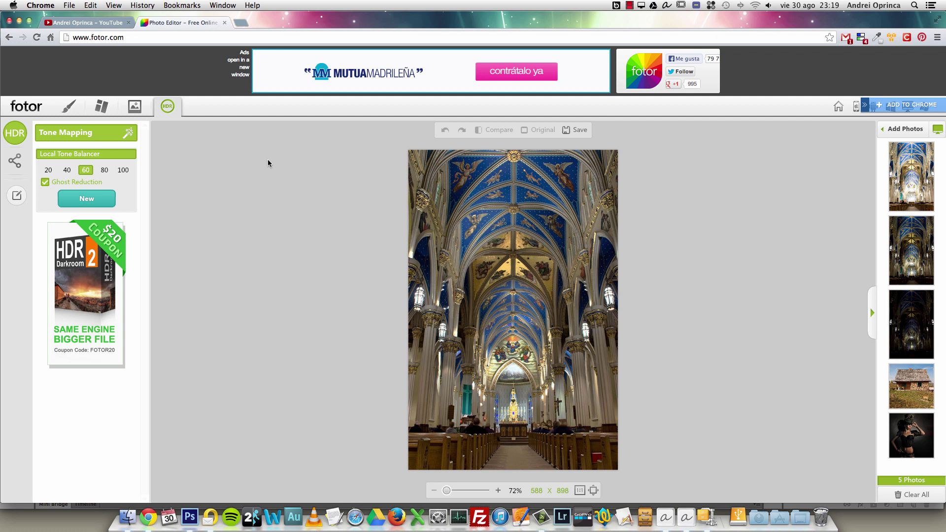
left_click(71, 107)
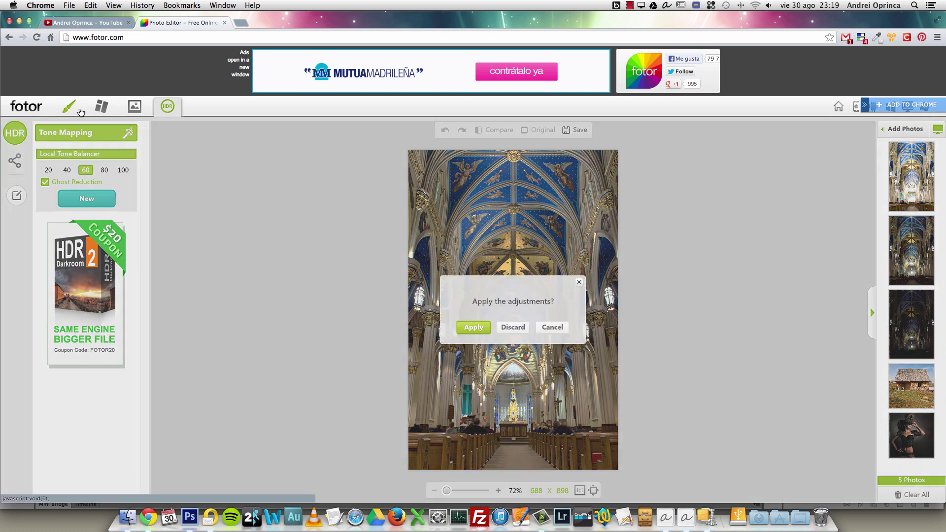
left_click(512, 327)
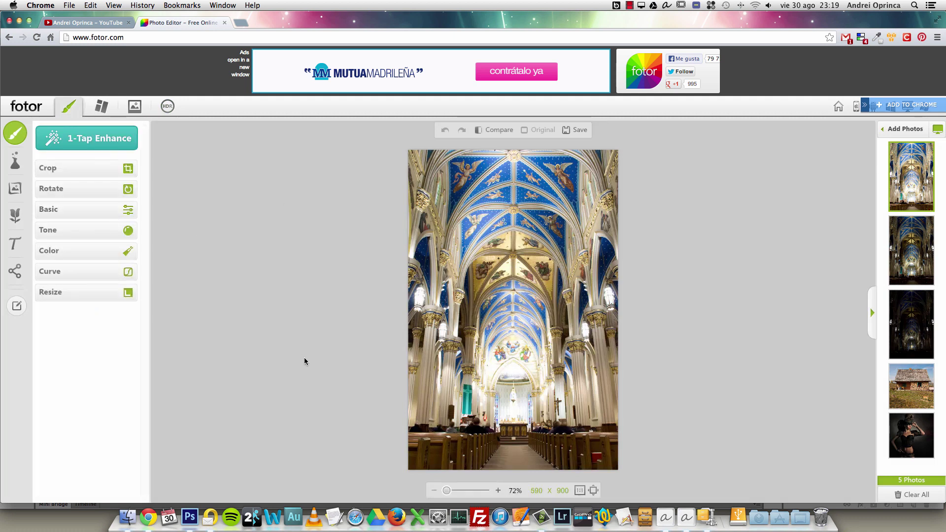